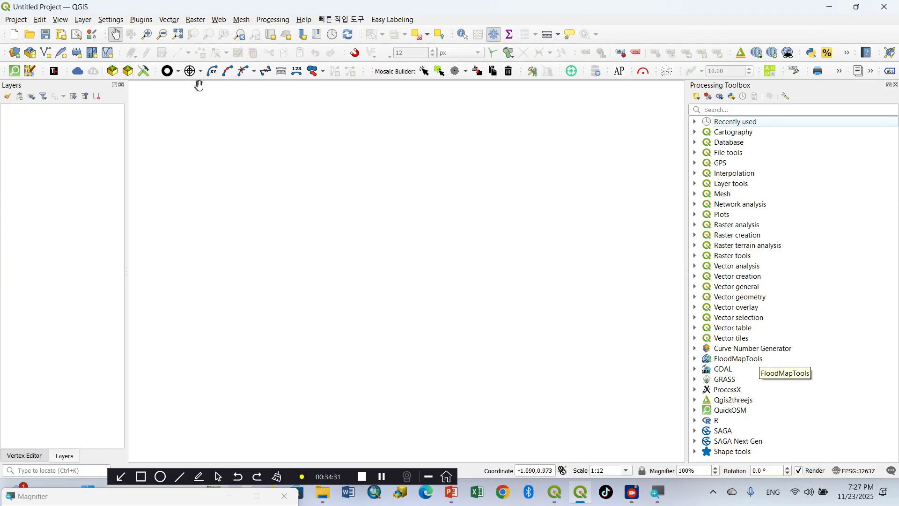
left_click(141, 476)
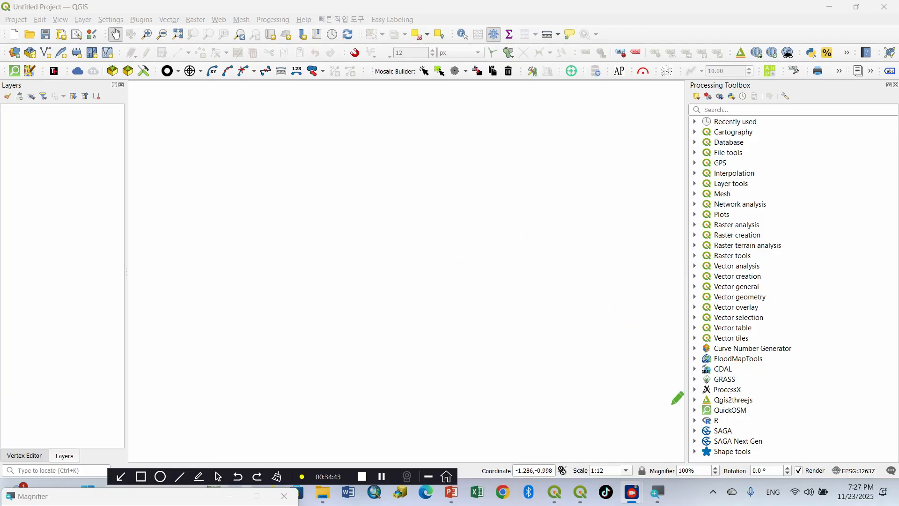
mouse_move(667, 388)
left_mouse_down()
mouse_move(752, 466)
mouse_move(775, 464)
mouse_move(788, 389)
left_mouse_up()
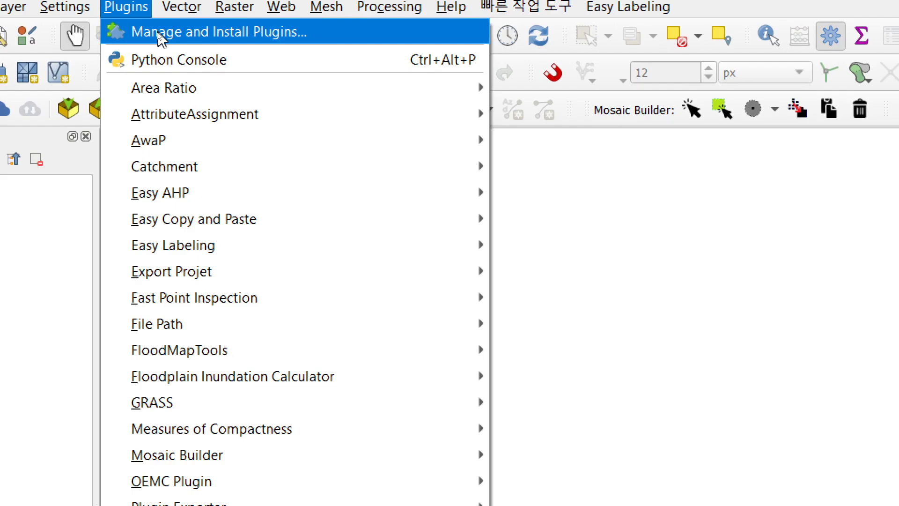
Step: Open the plugin manager and search all plugins for "saga"
left_click(159, 34)
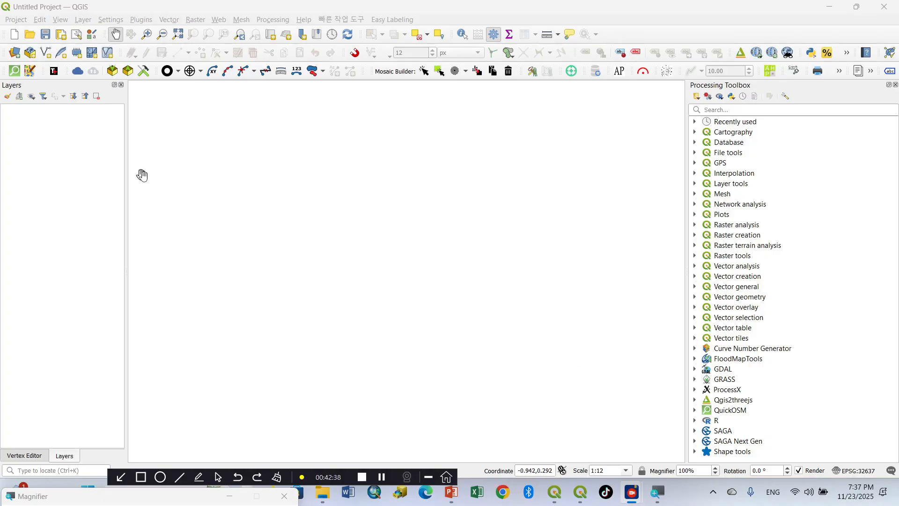
left_click(139, 21)
left_click(161, 35)
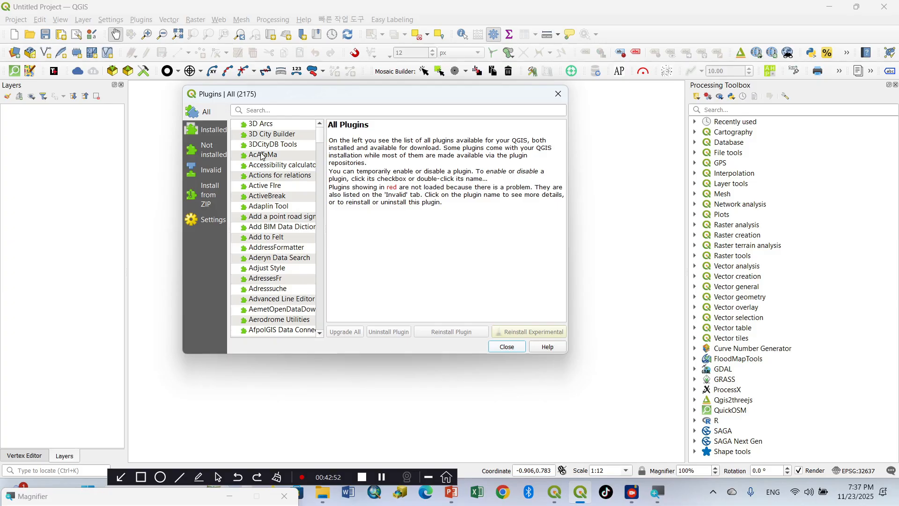
left_click(264, 109)
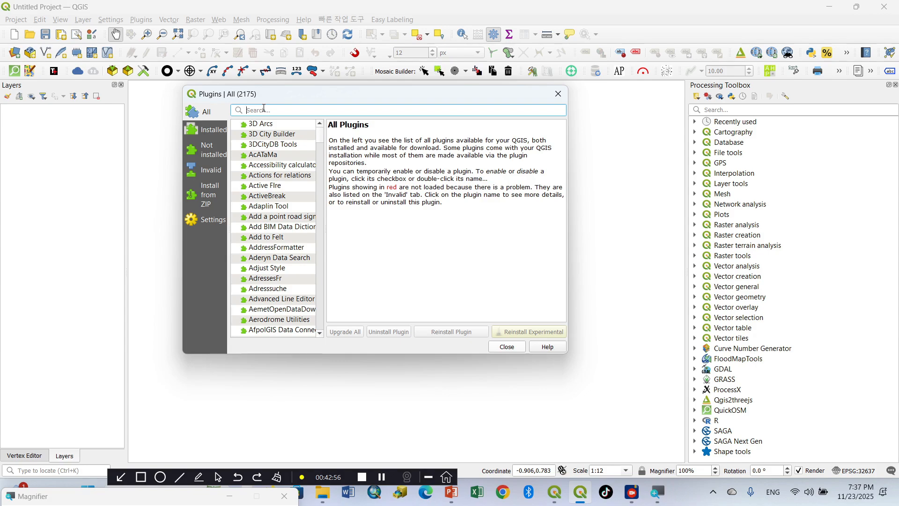
type("saga")
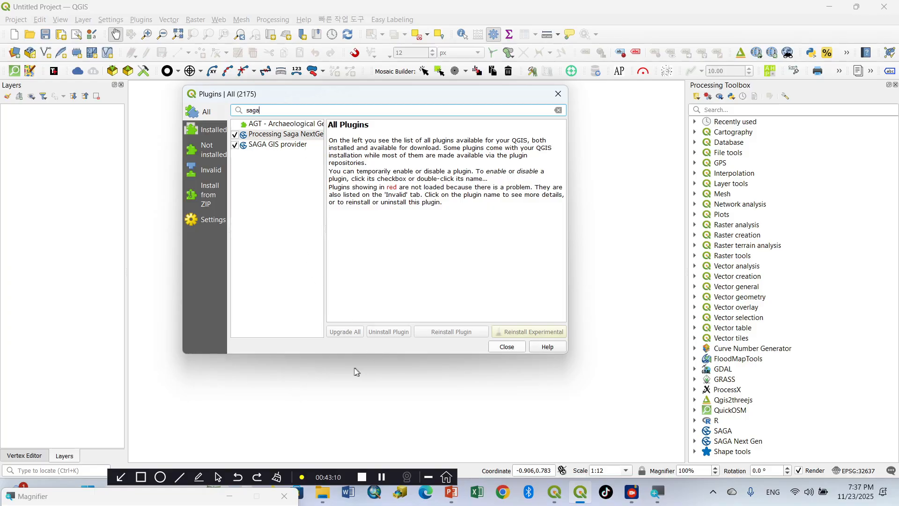
Step: Disable the SAGA GIS provider plugin and enable it again
double_click(261, 147)
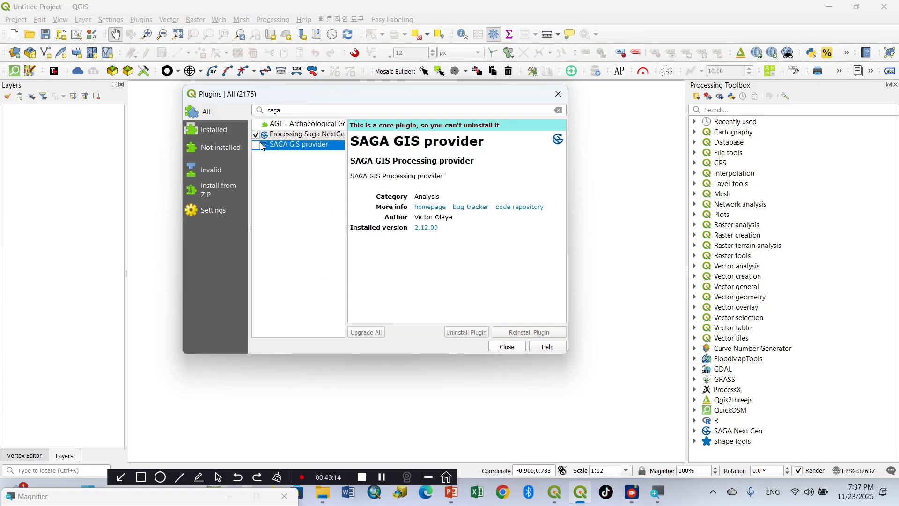
left_click(255, 145)
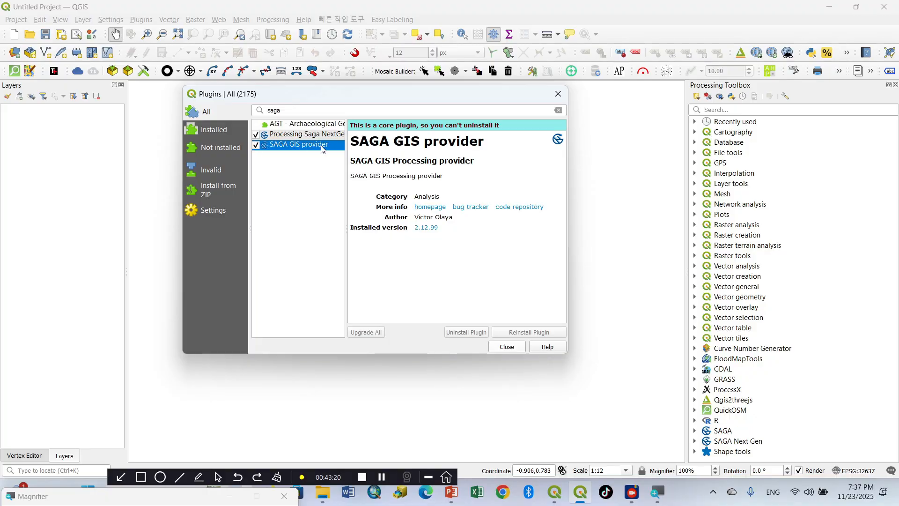
key("super+plus")
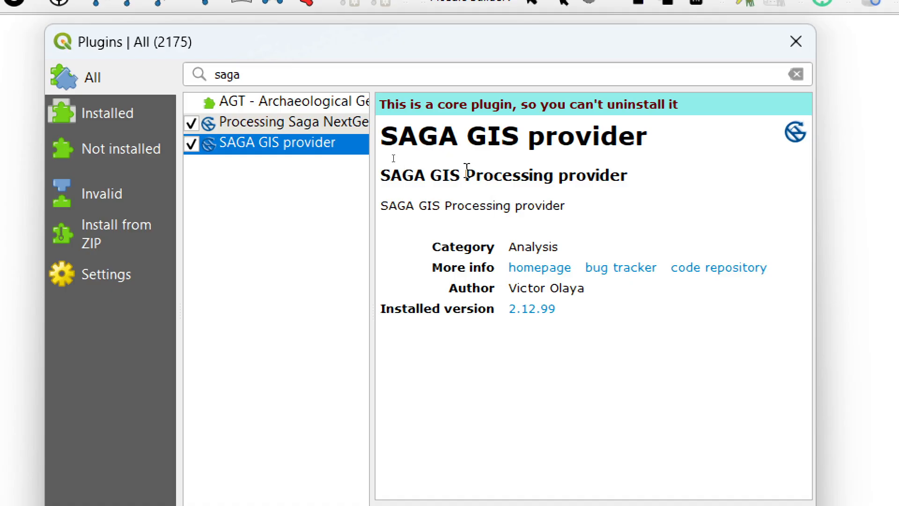
left_click(192, 145)
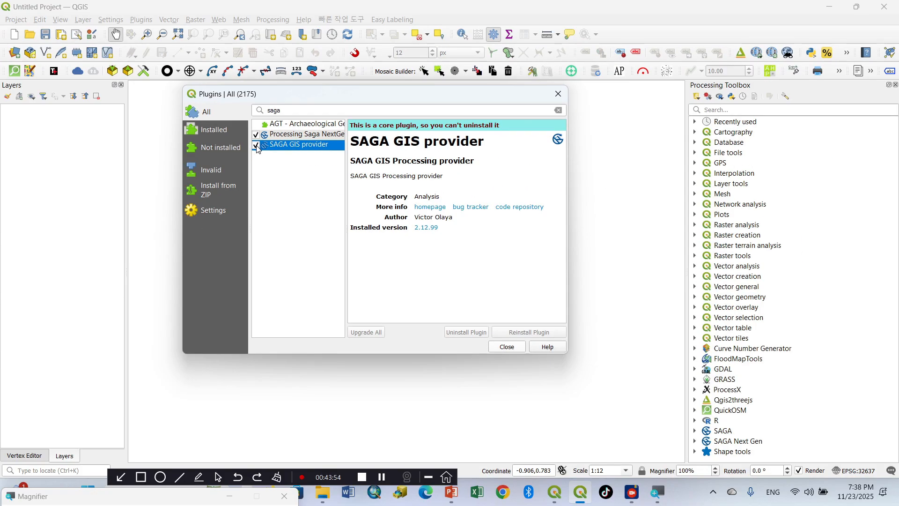
left_click(256, 146)
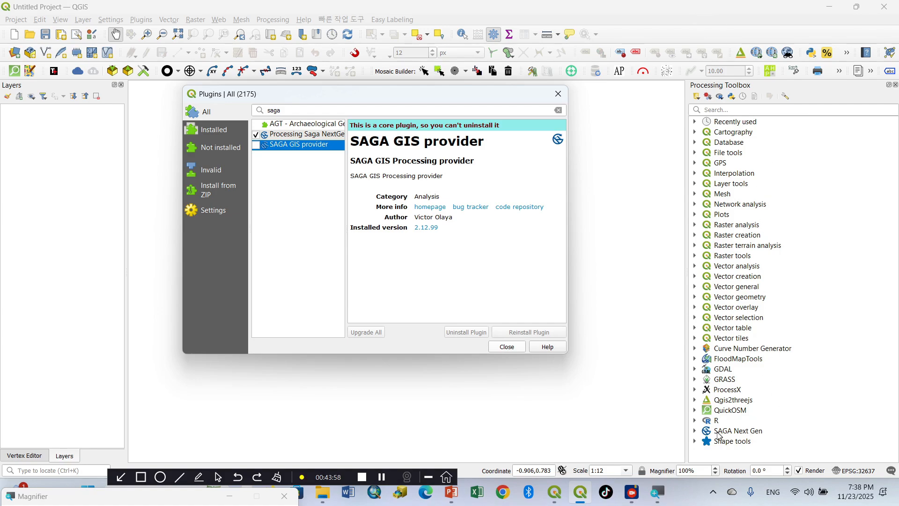
left_click(256, 145)
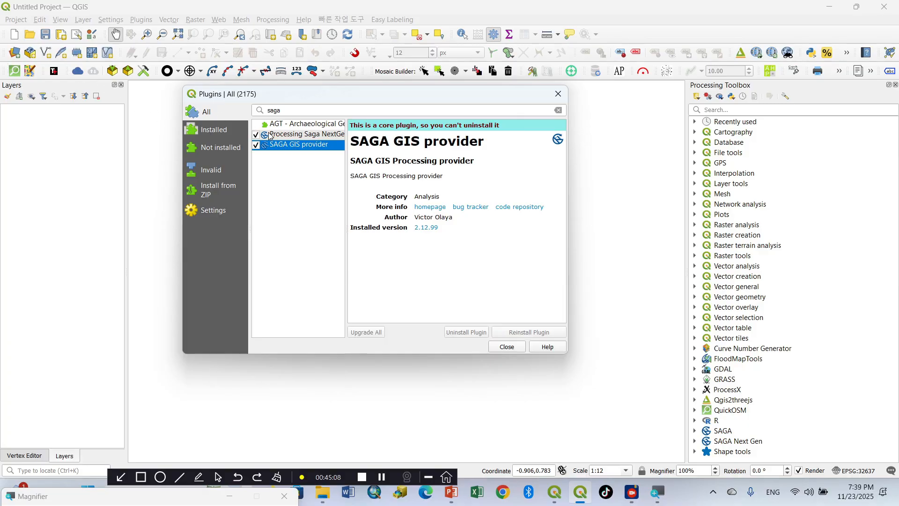
Step: Read the Processing Saga NextGen Provider description, including the SAGA binaries requirement, download link and folder setup instructions
left_click(302, 137)
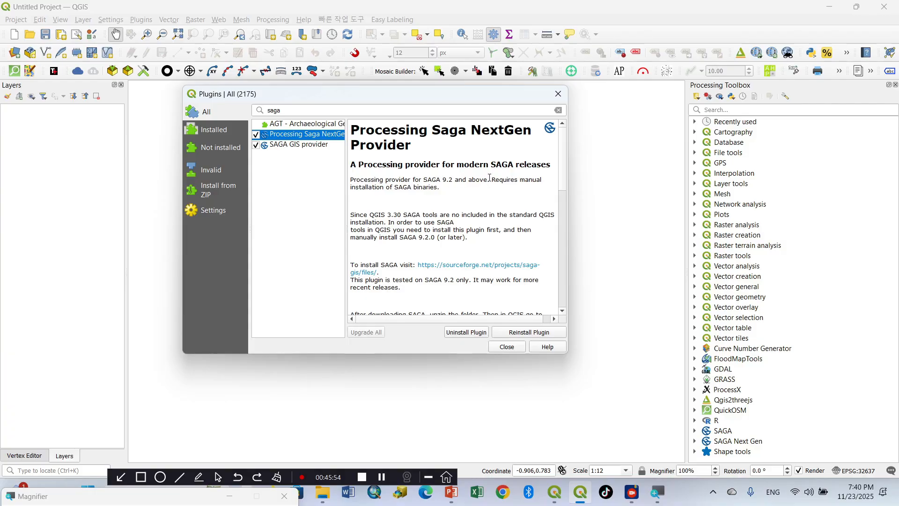
left_click_drag(490, 178, 495, 190)
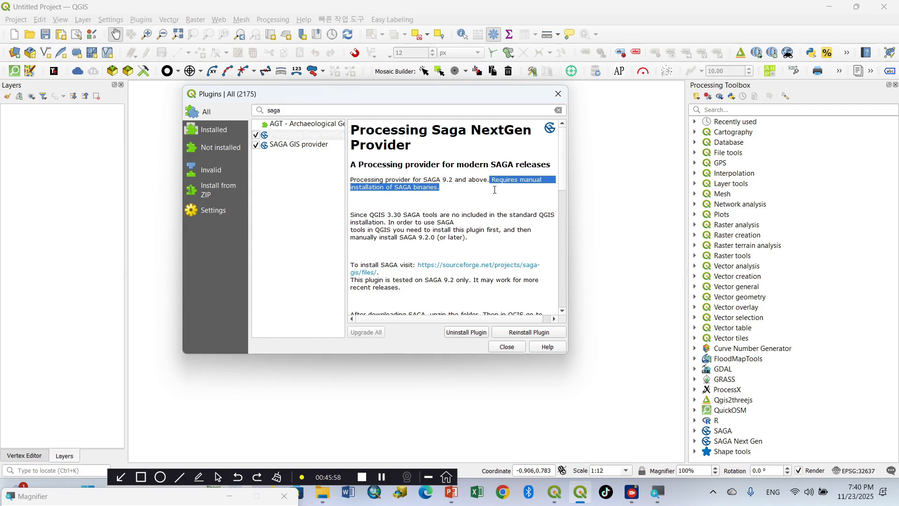
left_click(404, 215)
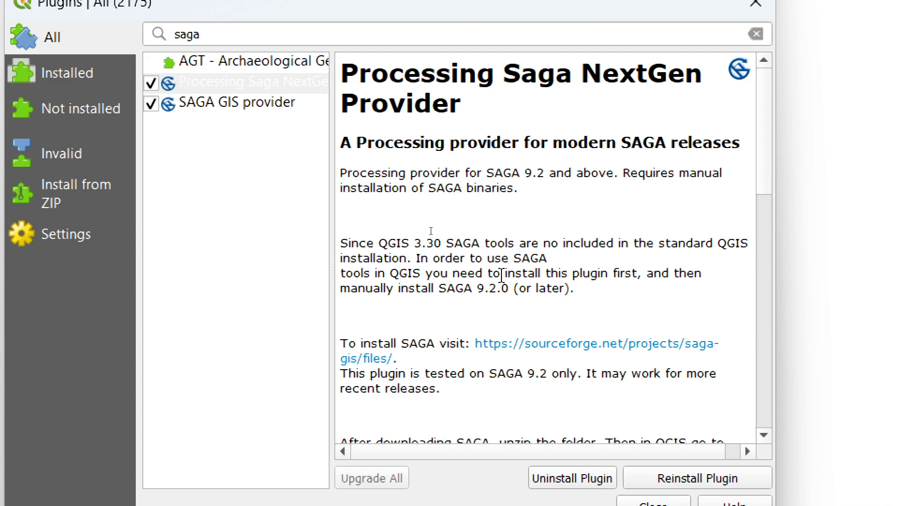
scroll(501, 275, "down", 1)
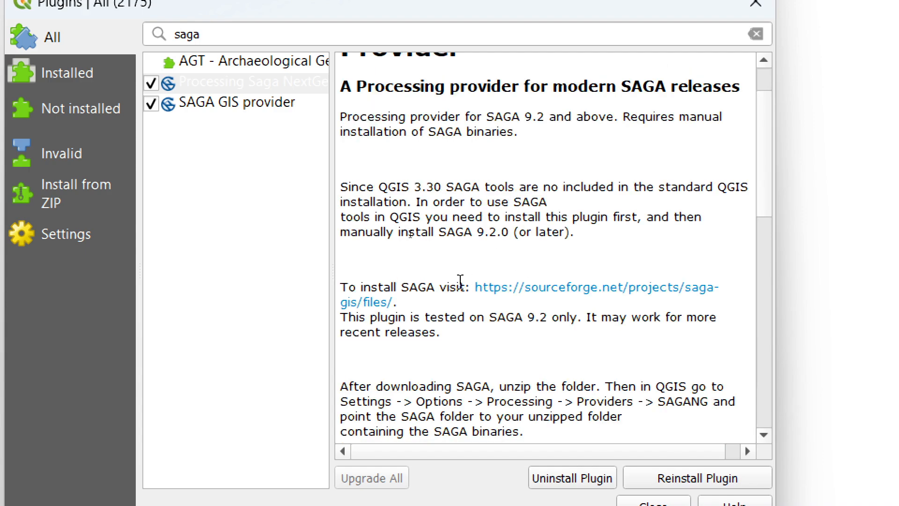
scroll(461, 284, "down", 1)
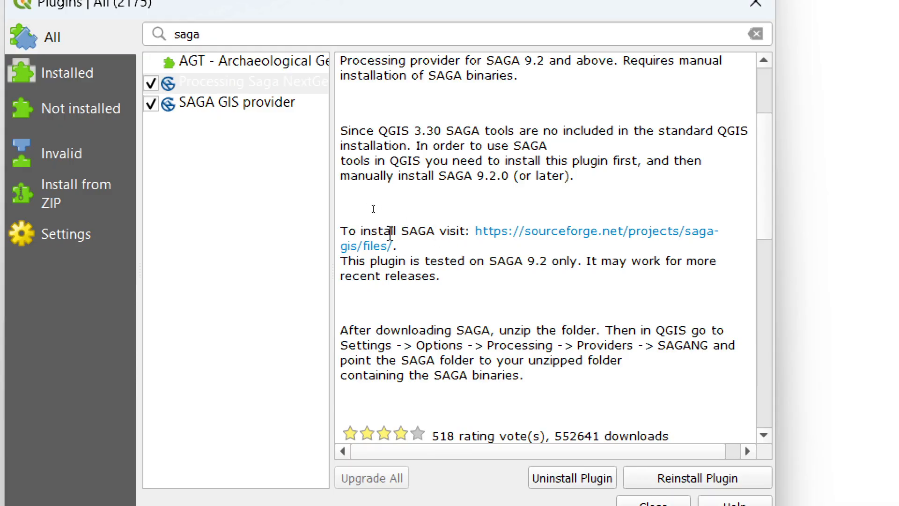
right_click(481, 232)
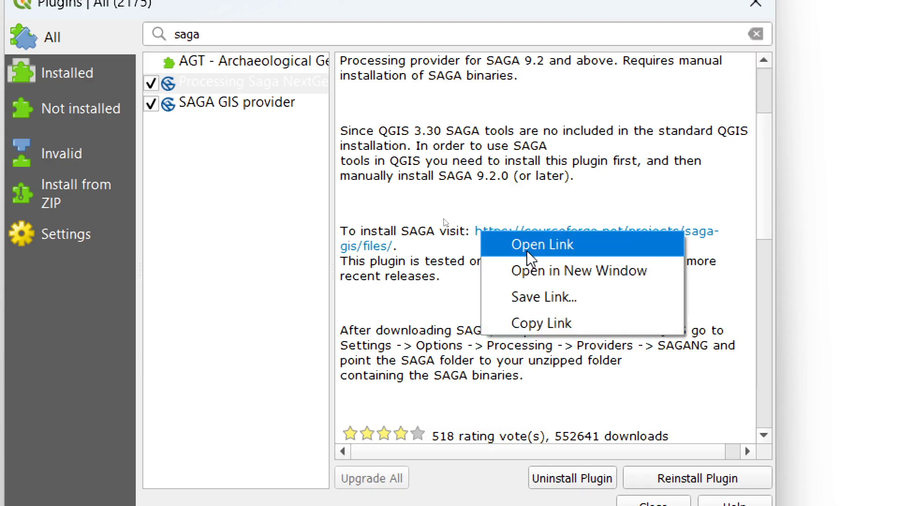
left_click(403, 209)
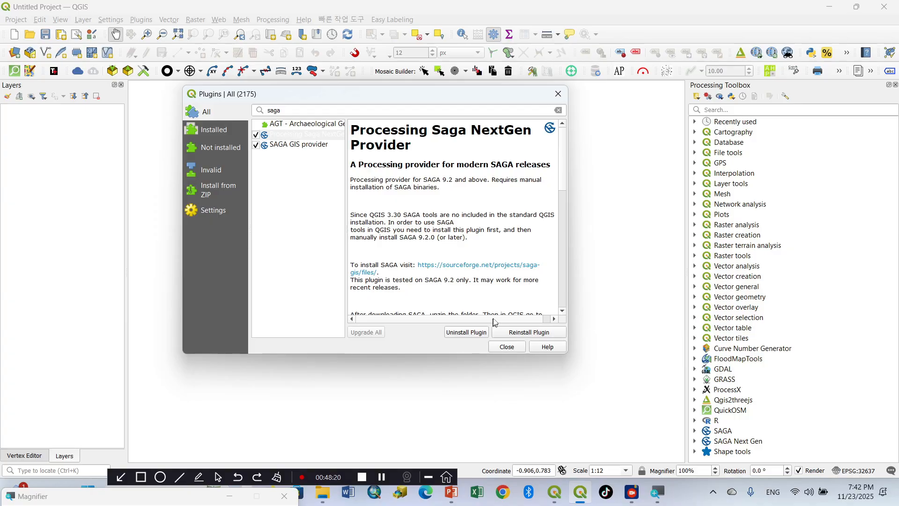
left_click(145, 477)
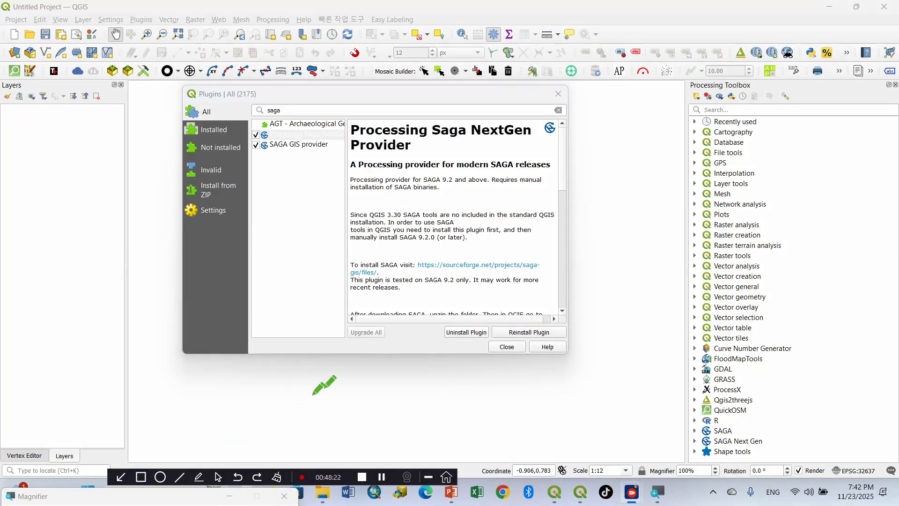
mouse_move(495, 308)
left_mouse_down()
mouse_move(535, 342)
mouse_move(561, 342)
left_mouse_up()
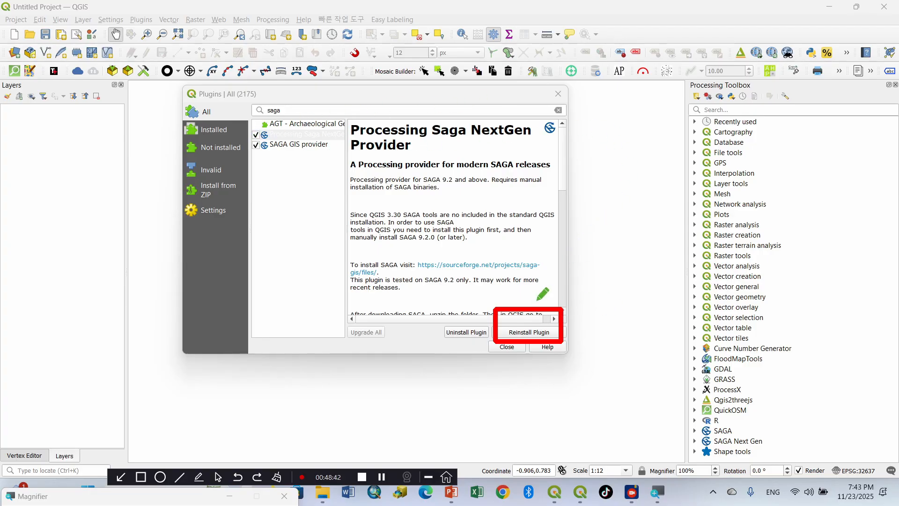
left_click(277, 477)
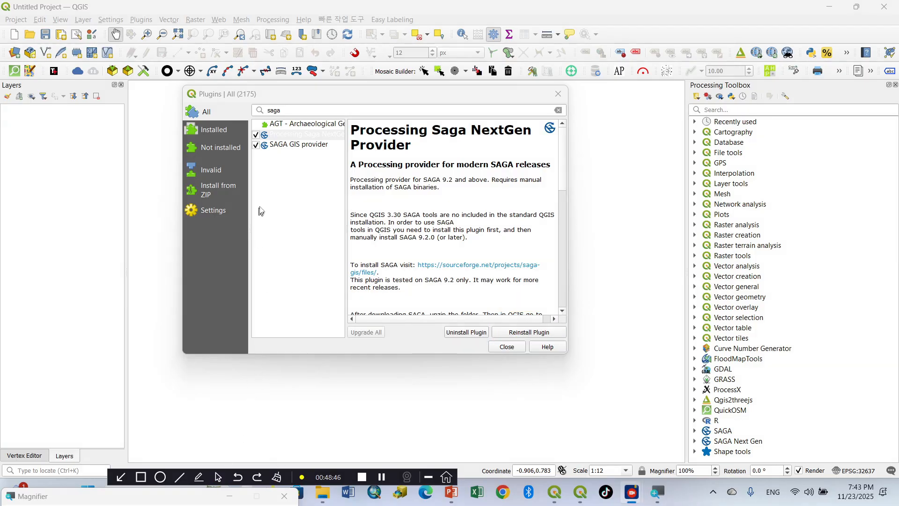
Step: Reinstall the Processing Saga NextGen Provider plugin, keeping it enabled
left_click(257, 139)
left_click(255, 136)
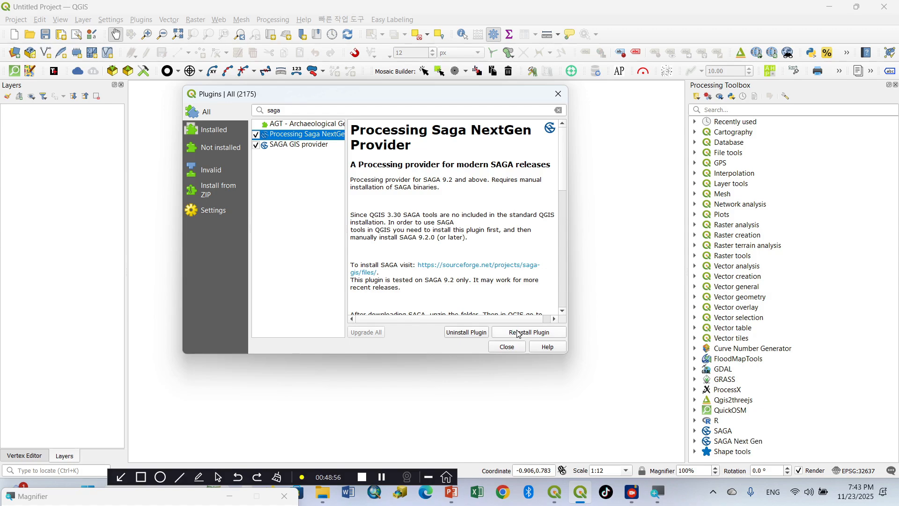
left_click(520, 334)
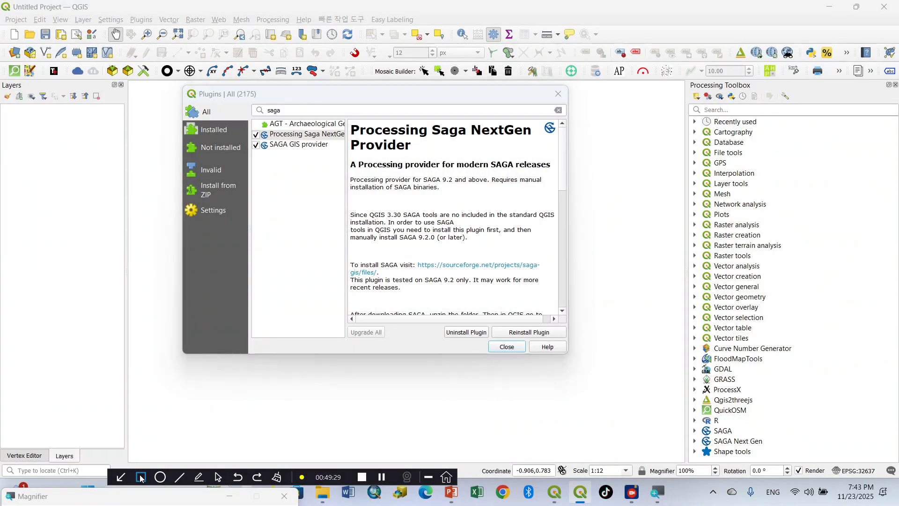
left_click(141, 477)
left_click_drag(697, 429, 775, 450)
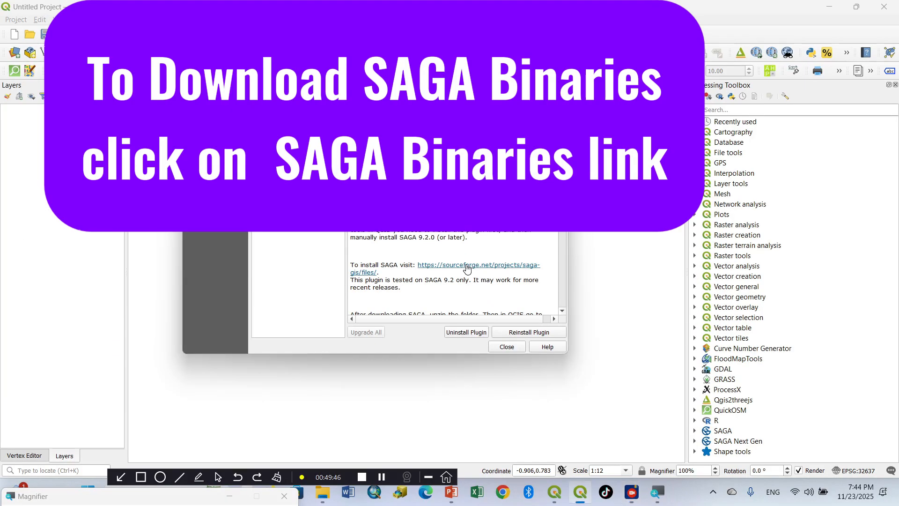
Step: Follow the plugin description's SourceForge link to the SAGA GIS files and open the SAGA - 9 folder
left_click(466, 266)
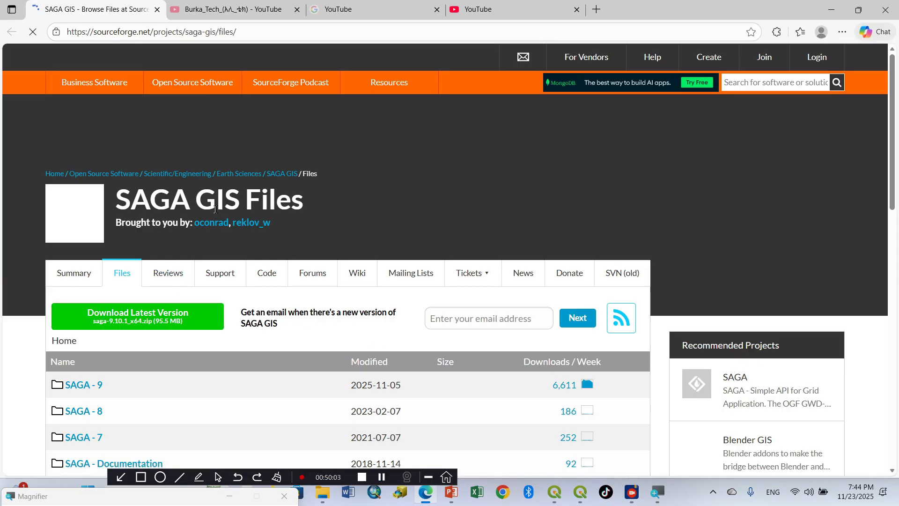
scroll(247, 288, "down", 3)
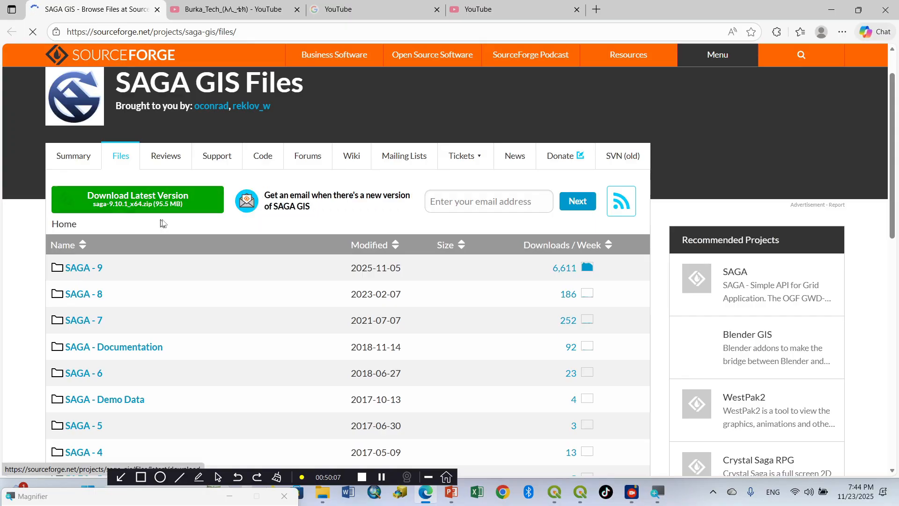
scroll(134, 262, "down", 1)
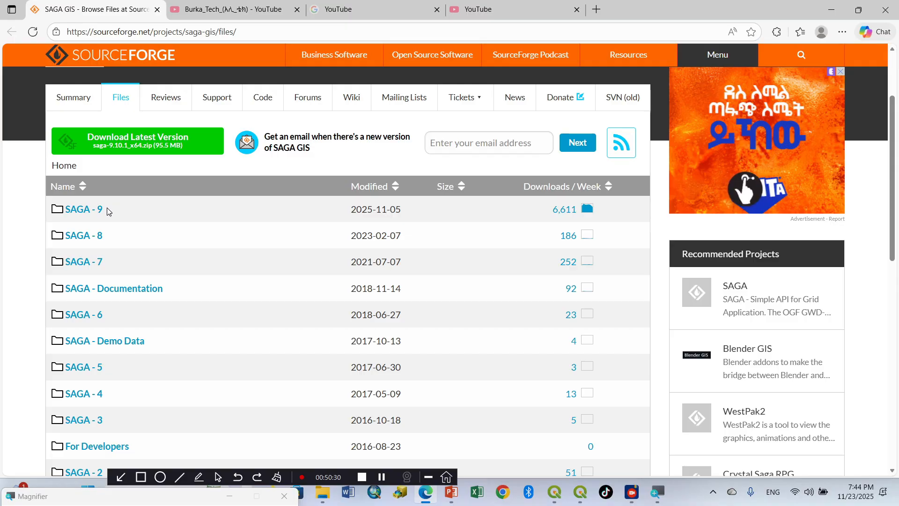
left_click(78, 209)
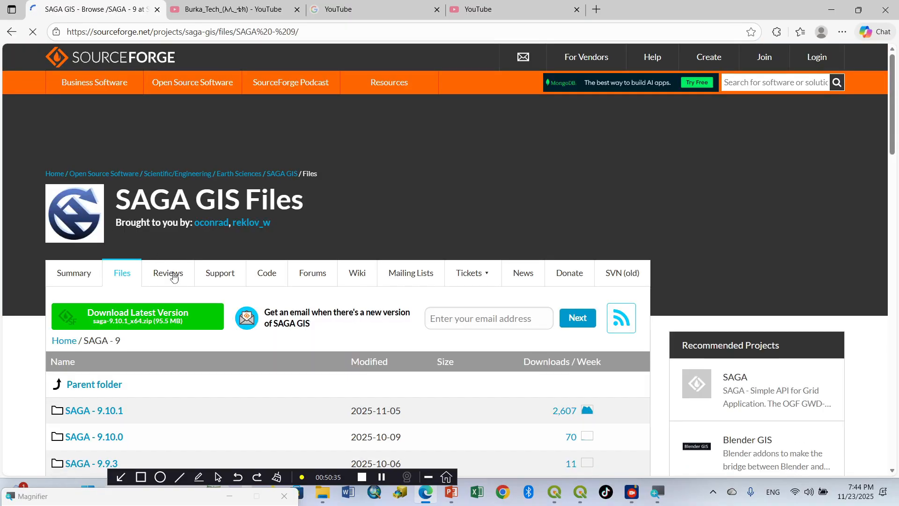
Step: Open the SAGA - 9.2.1 release folder and look through its downloadable files
scroll(190, 344, "down", 3)
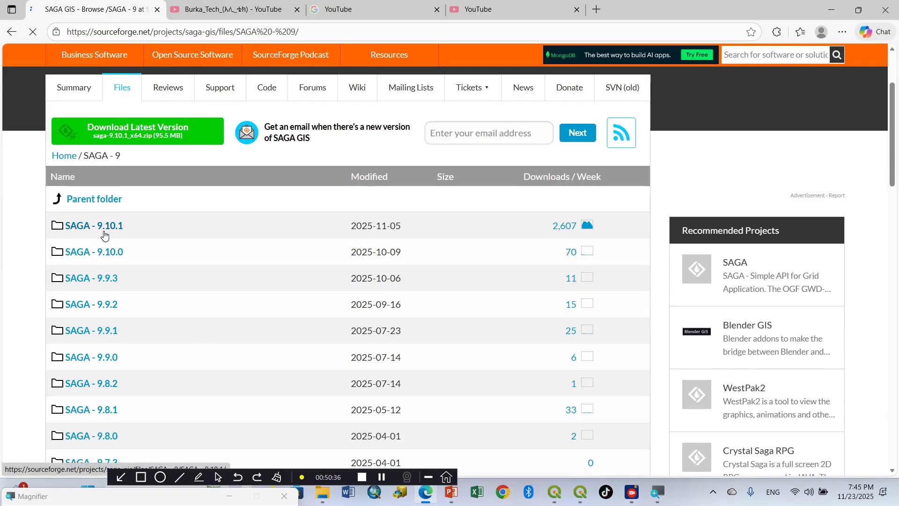
scroll(104, 235, "down", 2)
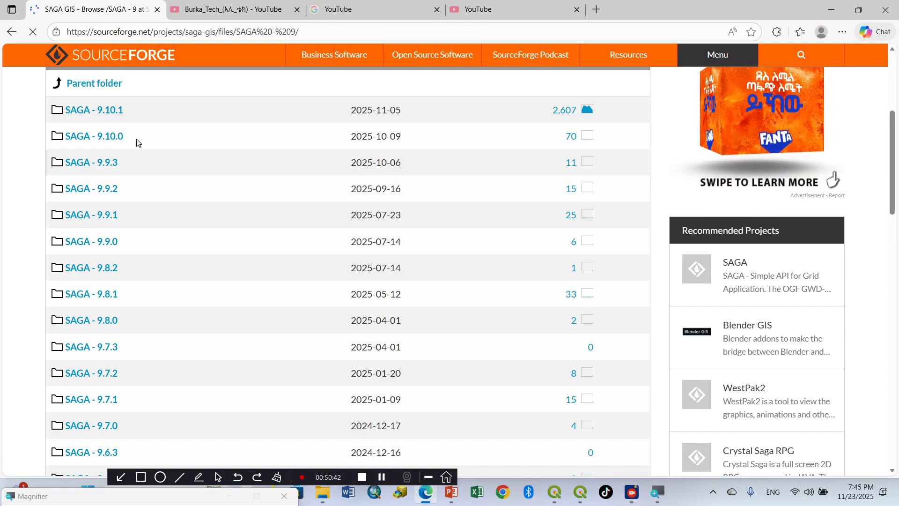
scroll(141, 187, "down", 4)
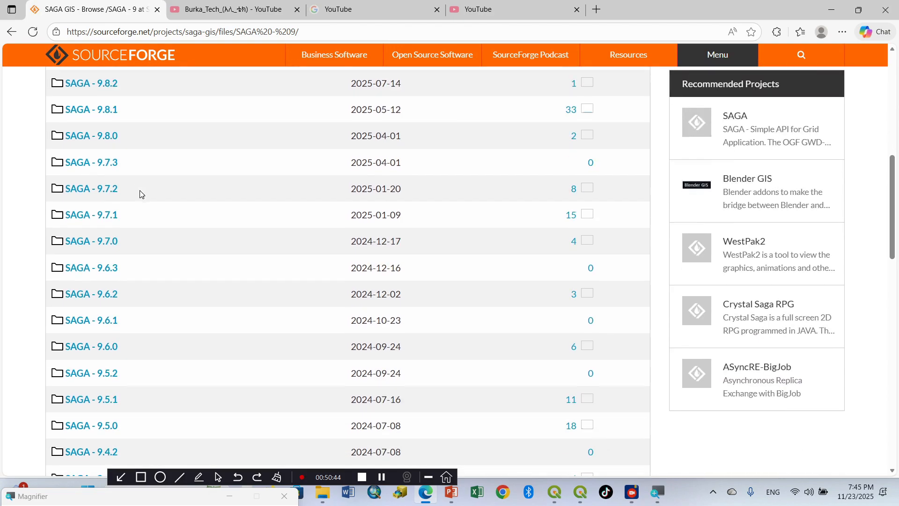
scroll(141, 194, "down", 1)
scroll(136, 366, "down", 4)
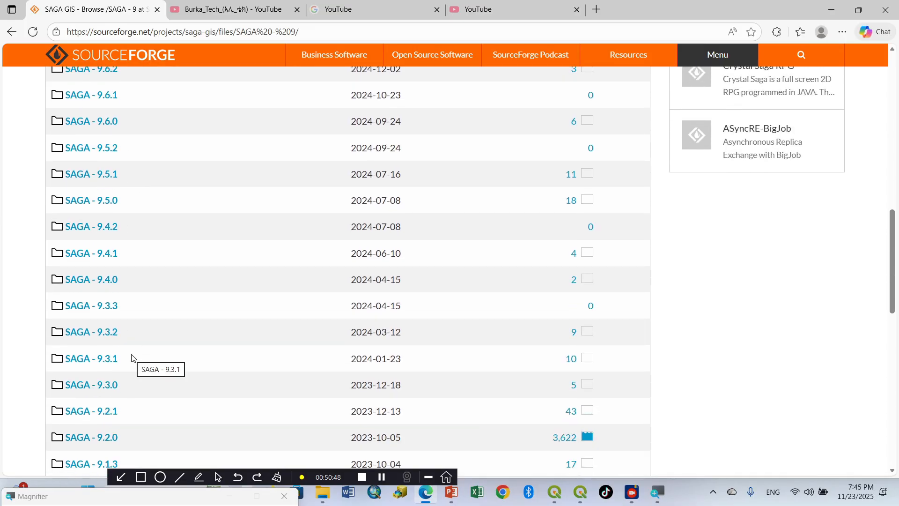
scroll(124, 349, "down", 2)
scroll(124, 349, "down", 2)
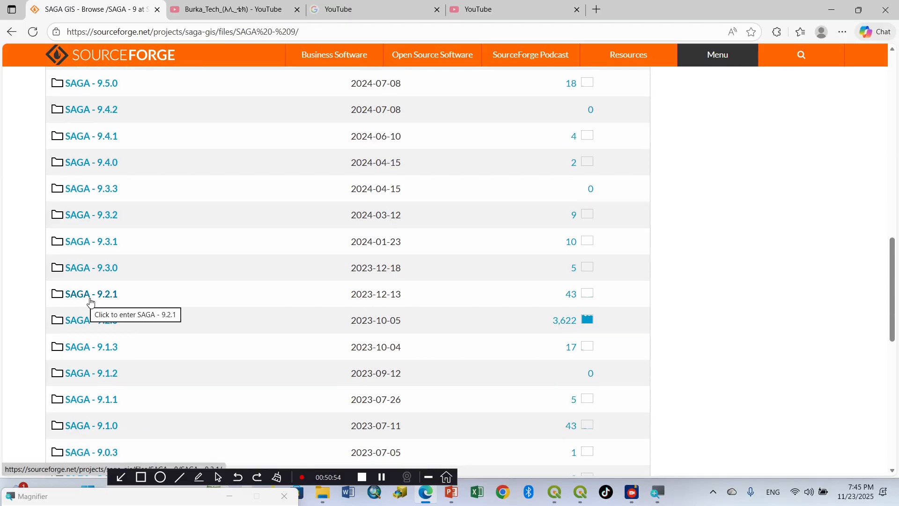
left_click(91, 296)
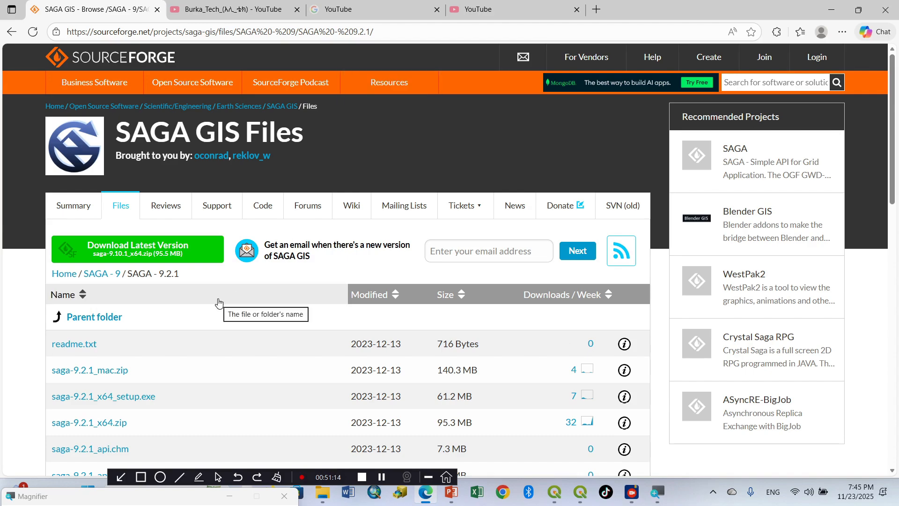
scroll(217, 302, "down", 2)
scroll(141, 298, "down", 2)
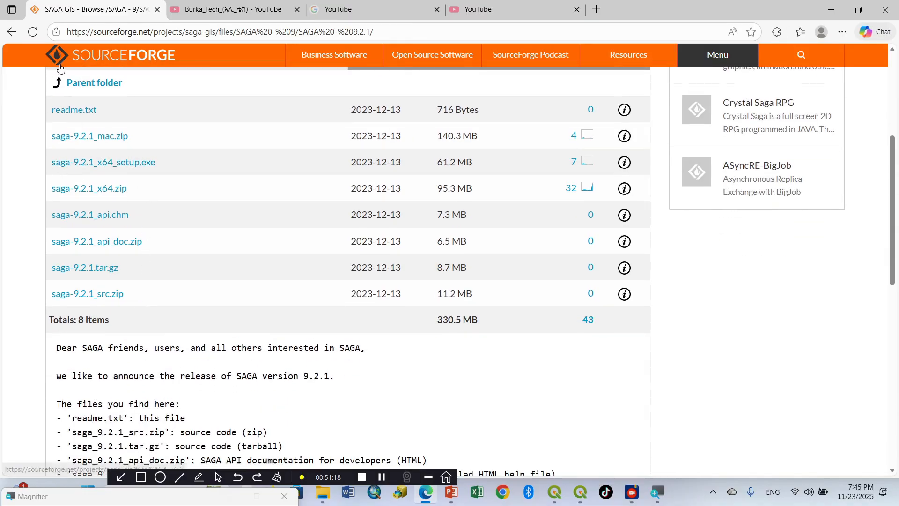
Step: Read the SAGA 9.2.1 readme notes, examining the descriptions of the 64-bit Windows binaries archive and the setup installer
scroll(75, 196, "up", 2)
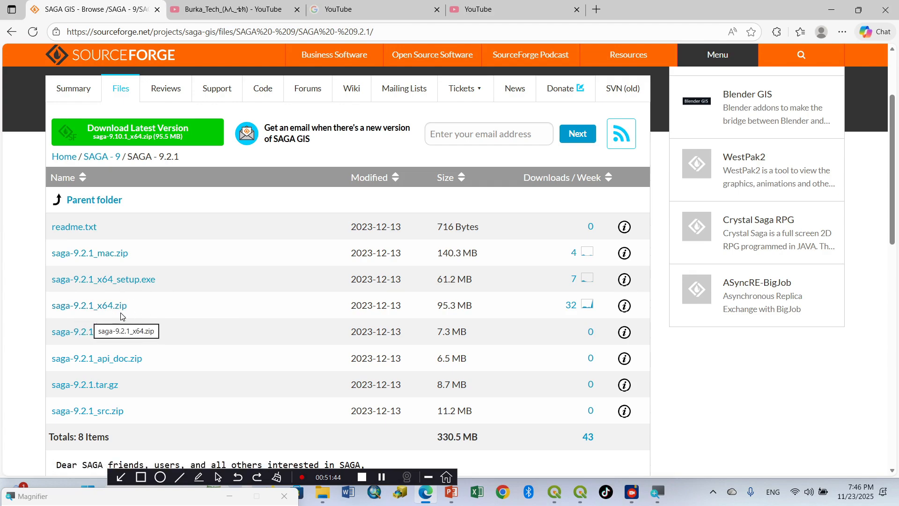
scroll(186, 358, "down", 6)
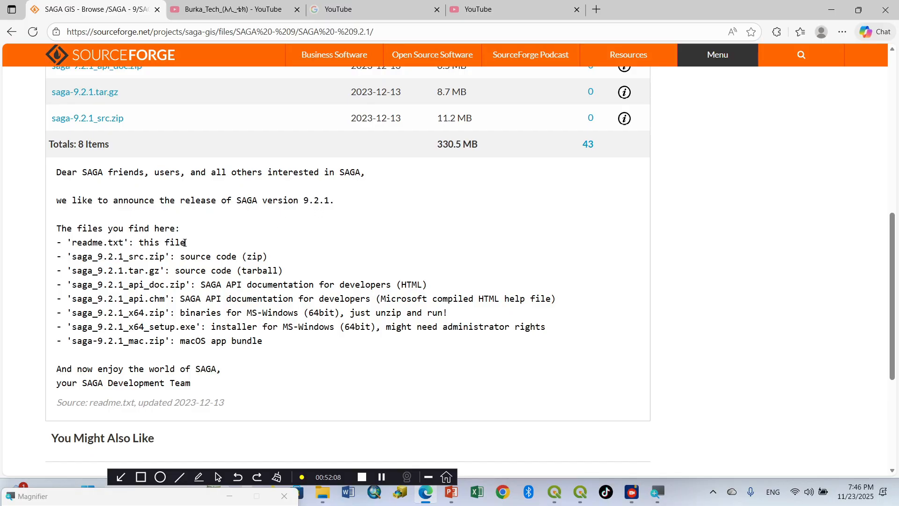
scroll(121, 255, "down", 1)
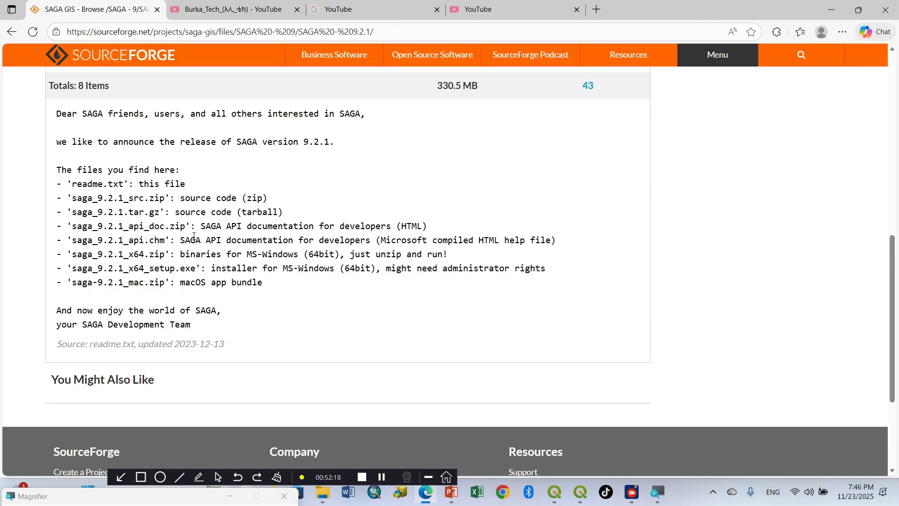
scroll(194, 236, "down", 1)
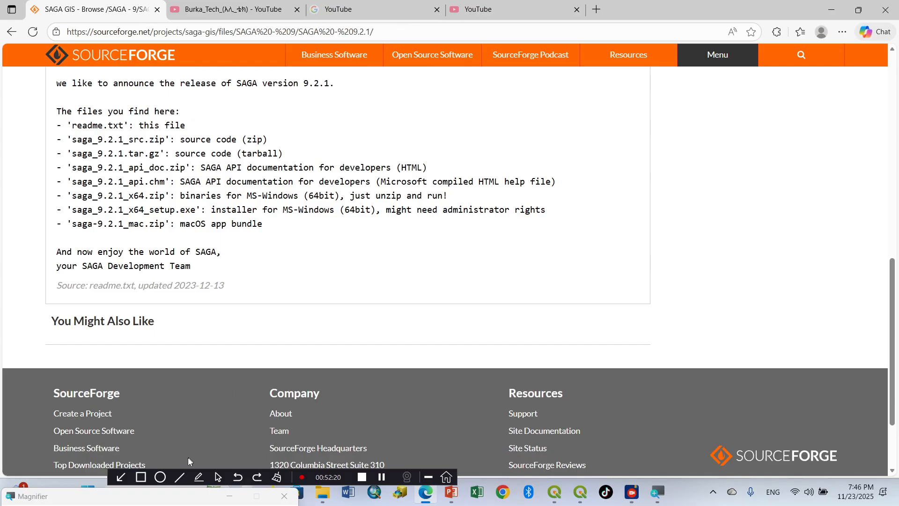
left_click(140, 477)
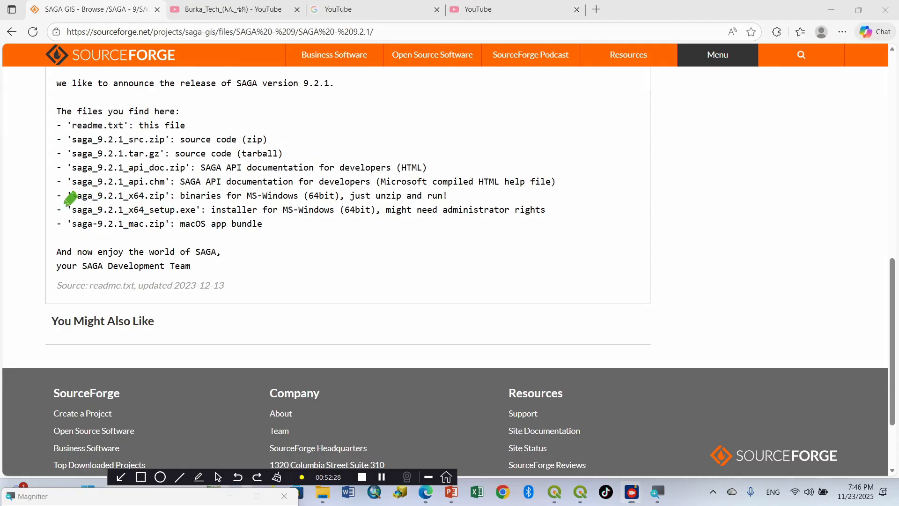
mouse_move(70, 197)
left_mouse_down()
mouse_move(185, 223)
mouse_move(562, 223)
left_mouse_up()
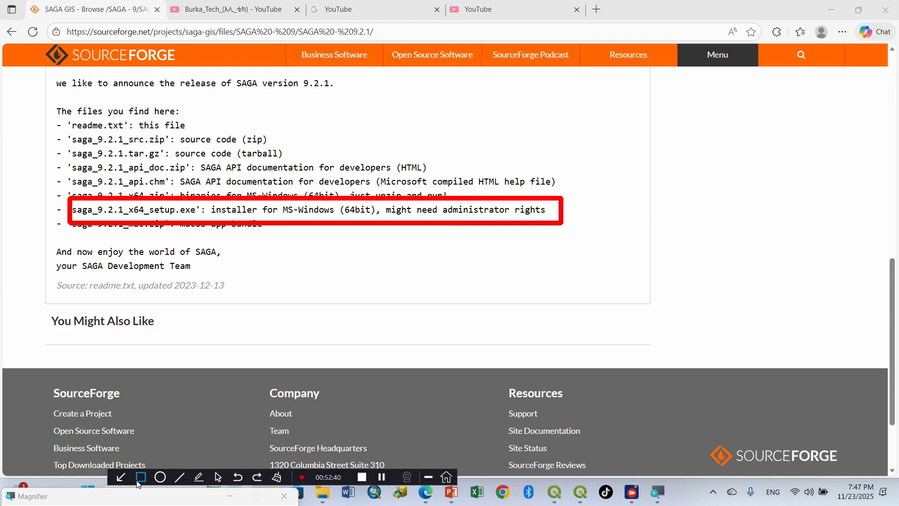
left_click(277, 480)
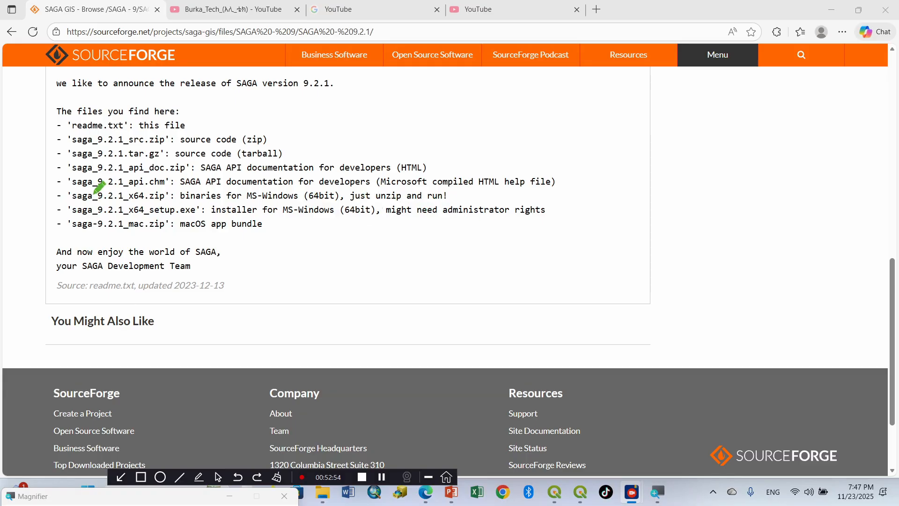
mouse_move(74, 183)
left_mouse_down()
mouse_move(155, 205)
mouse_move(461, 204)
left_mouse_up()
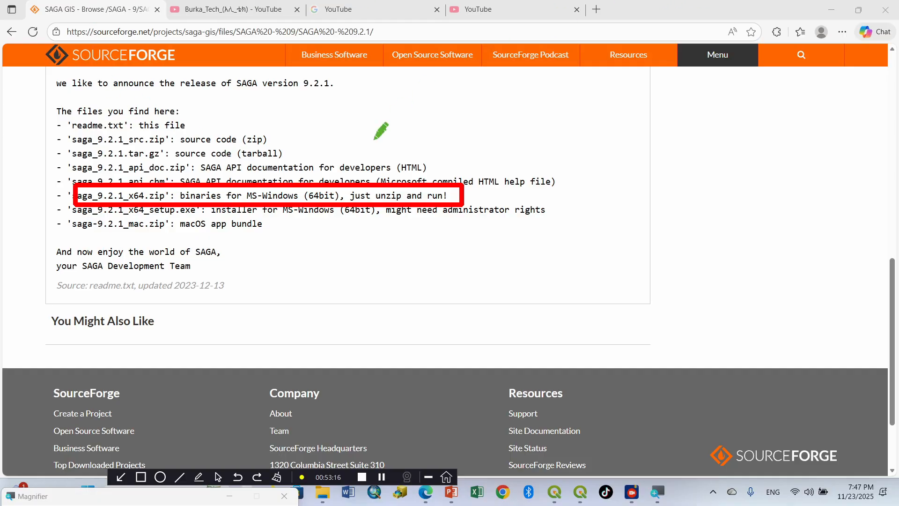
left_click(218, 477)
left_click(277, 477)
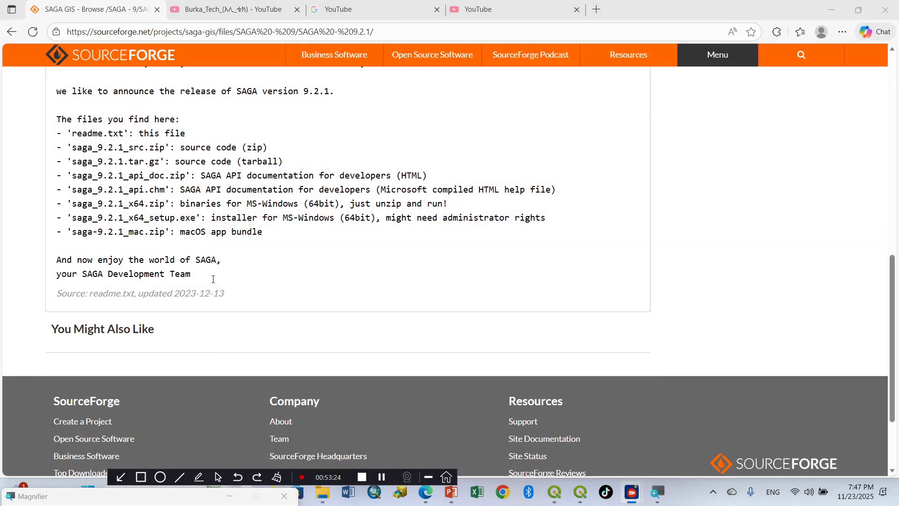
scroll(229, 386, "up", 8)
scroll(125, 321, "down", 4)
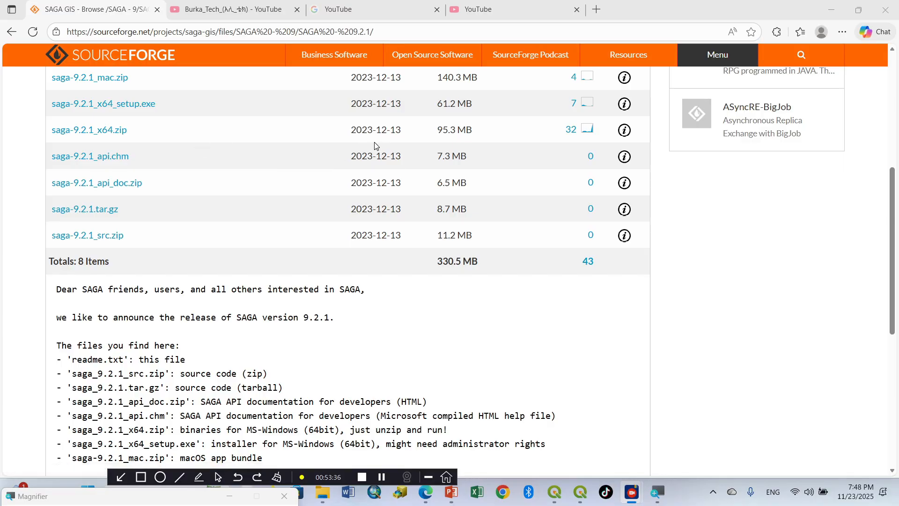
Step: Request the saga-9.2.1_x64.zip download from the SAGA - 9.2.1 release files and skip the duplicate transfer in Free Download Manager
scroll(374, 142, "up", 3)
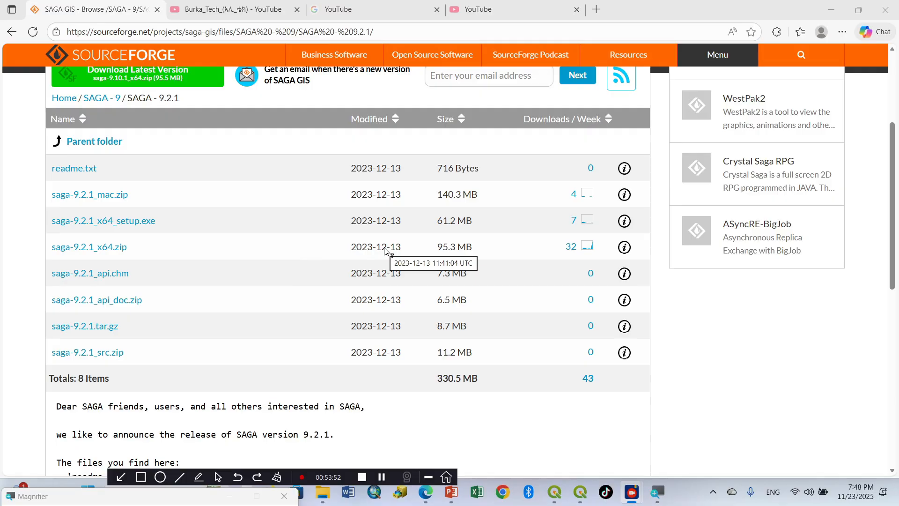
left_click(117, 247)
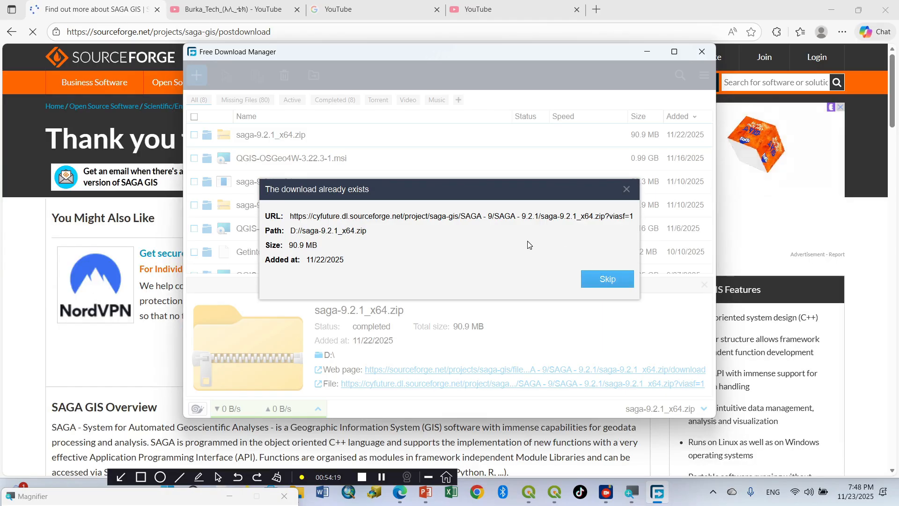
left_click(608, 280)
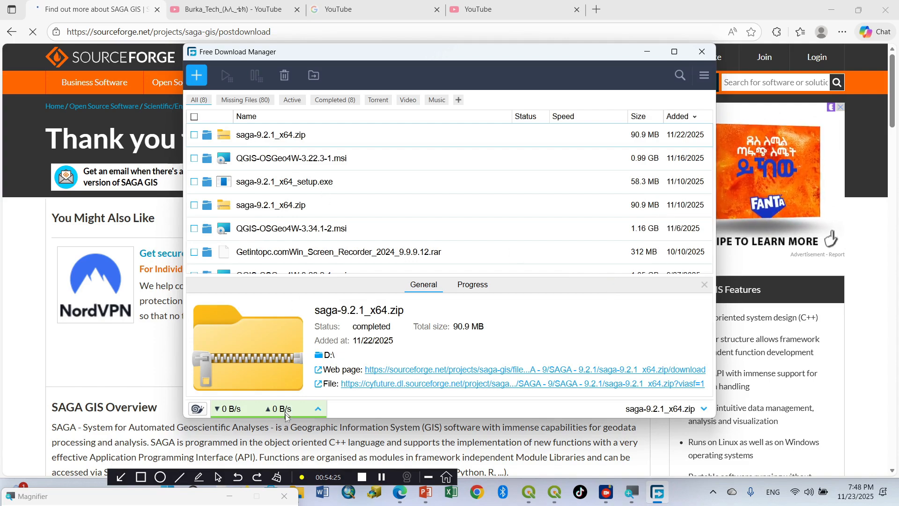
left_click(138, 478)
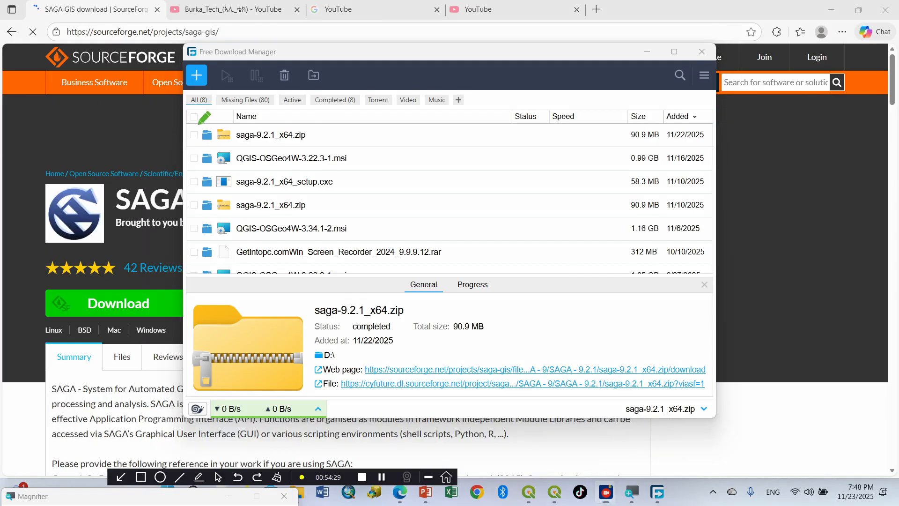
mouse_move(203, 118)
left_mouse_down()
mouse_move(297, 147)
mouse_move(346, 148)
left_mouse_up()
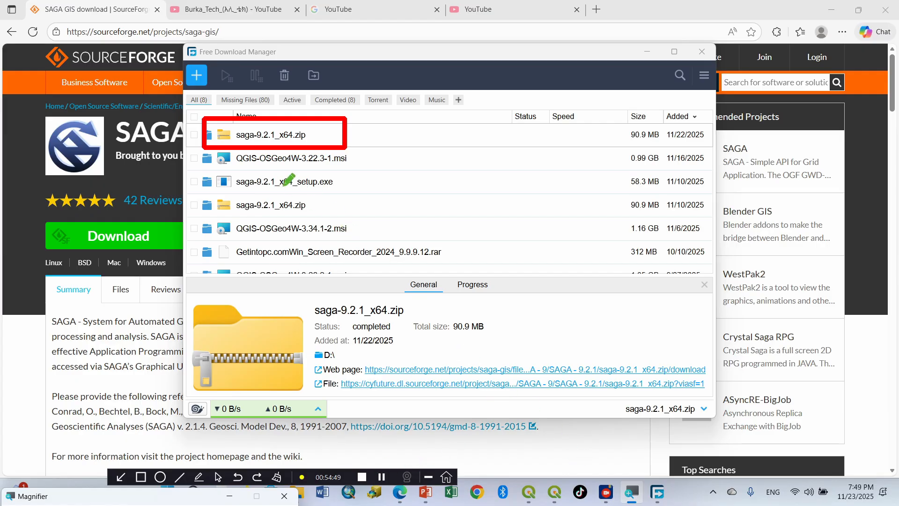
left_click(277, 476)
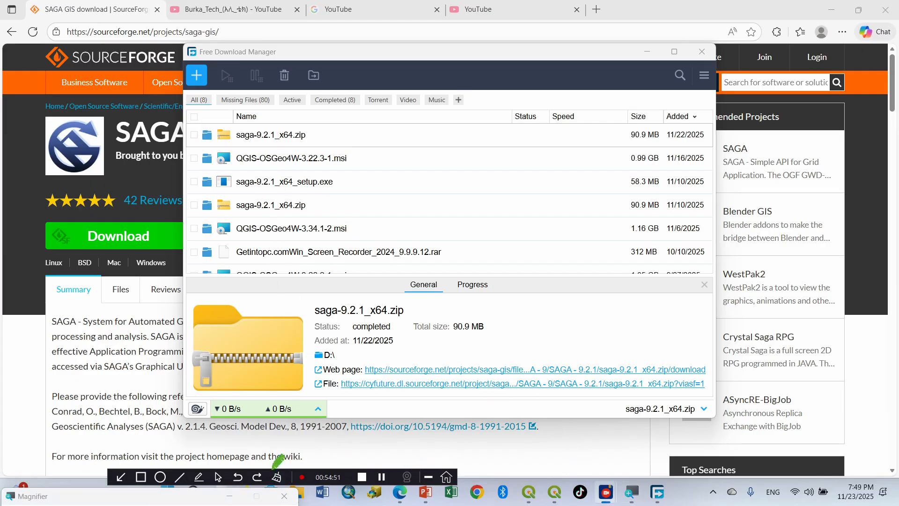
left_click(218, 476)
Step: Show the downloaded saga-9.2.1_x64.zip in its folder and extract it with WinRAR into the saga-9.2.1_x64 folder, replacing all existing files
right_click(311, 139)
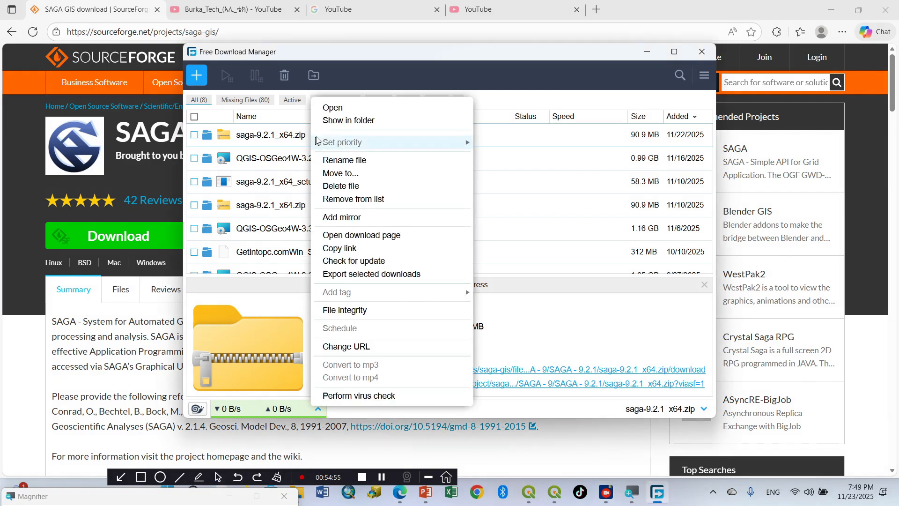
left_click(340, 123)
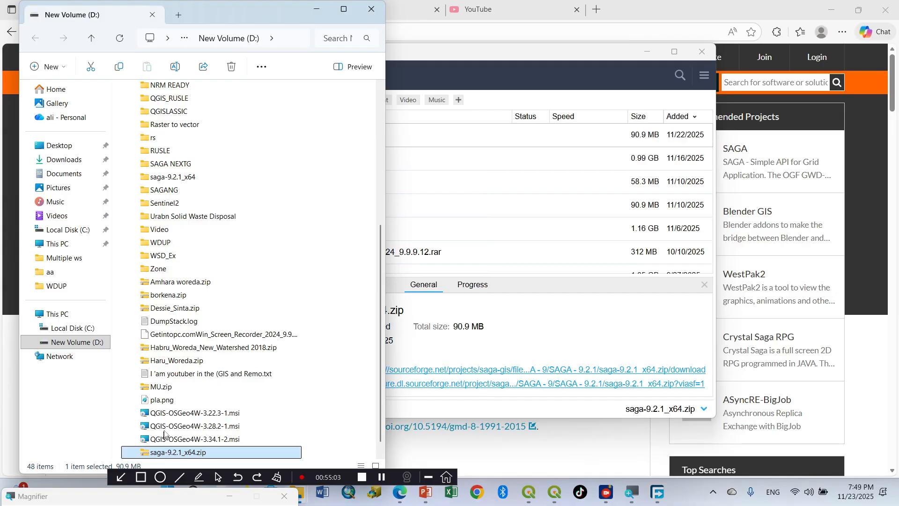
right_click(165, 451)
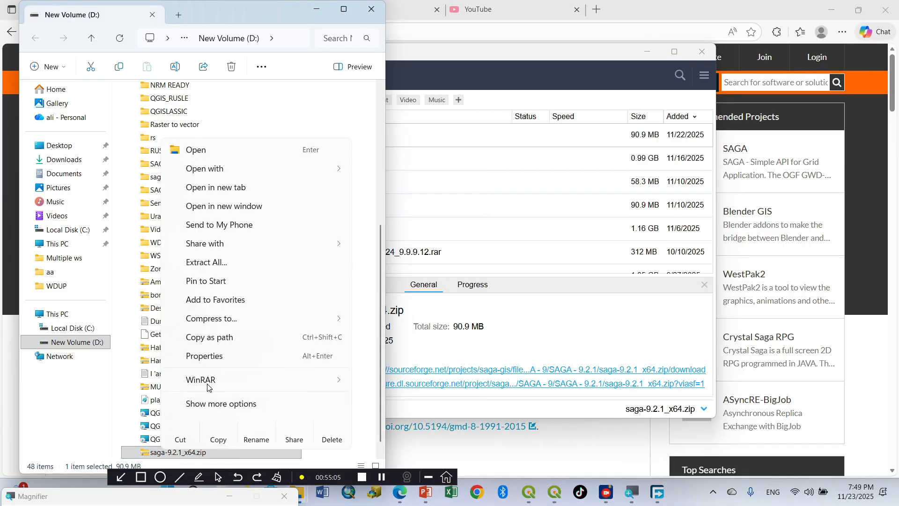
mouse_move(323, 380)
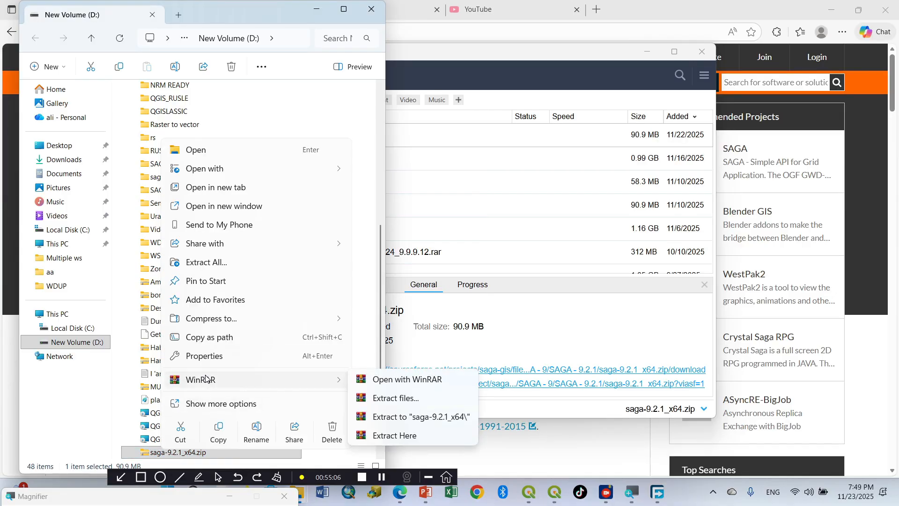
left_click(410, 425)
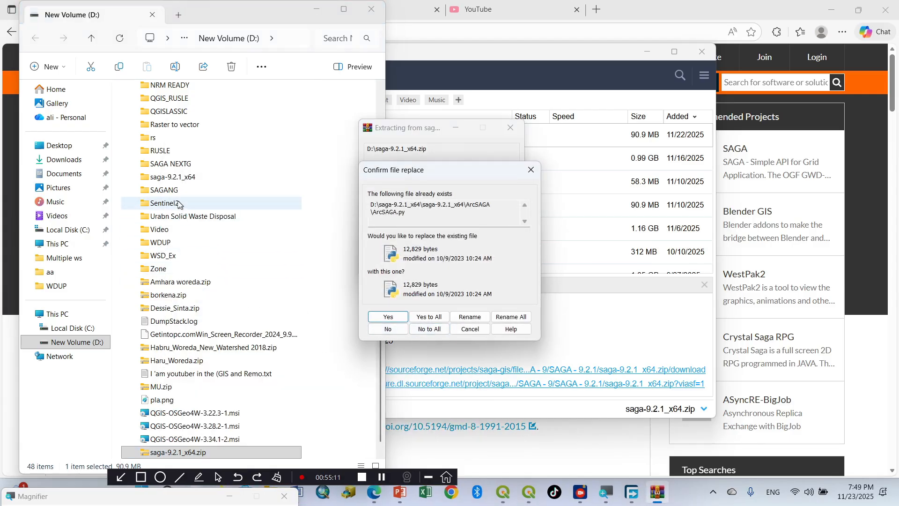
left_click(436, 318)
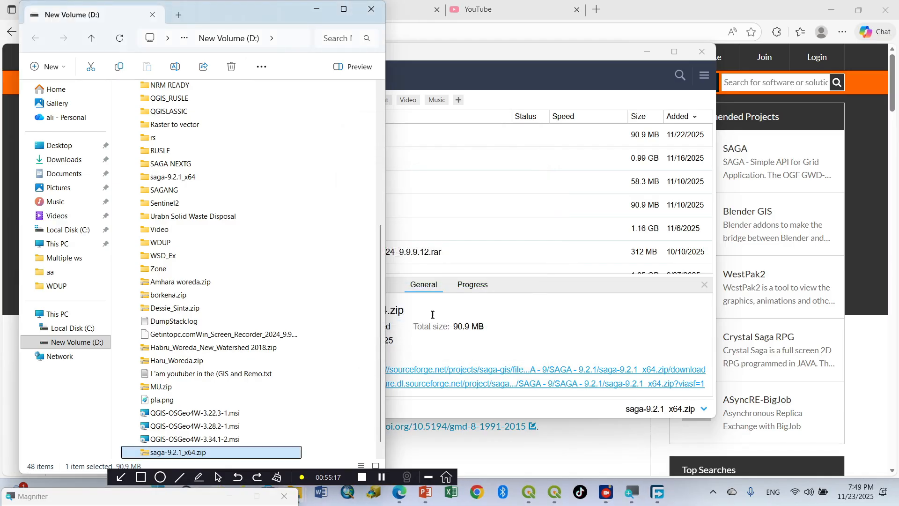
Step: Copy the extracted saga-9.2.1_x64 folder from drive D into Program Files on drive C, replacing the files in the destination
left_click(173, 183)
right_click(172, 177)
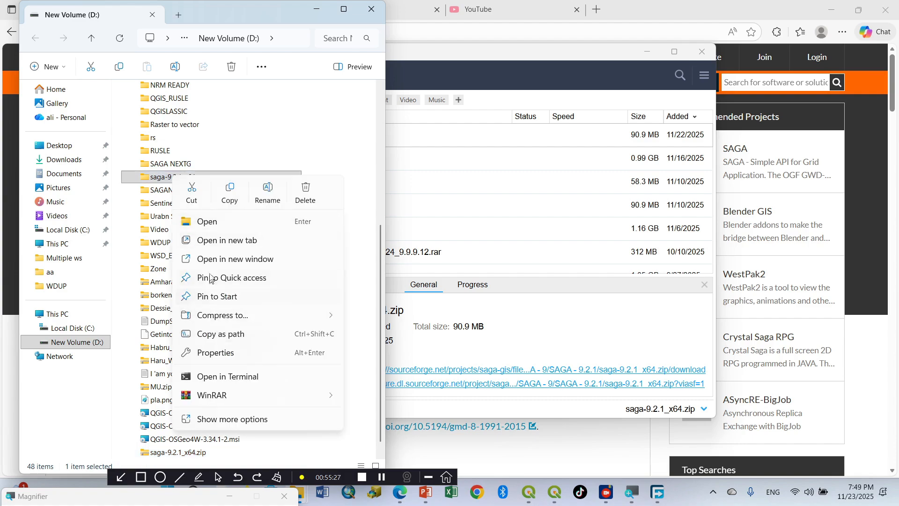
left_click(231, 189)
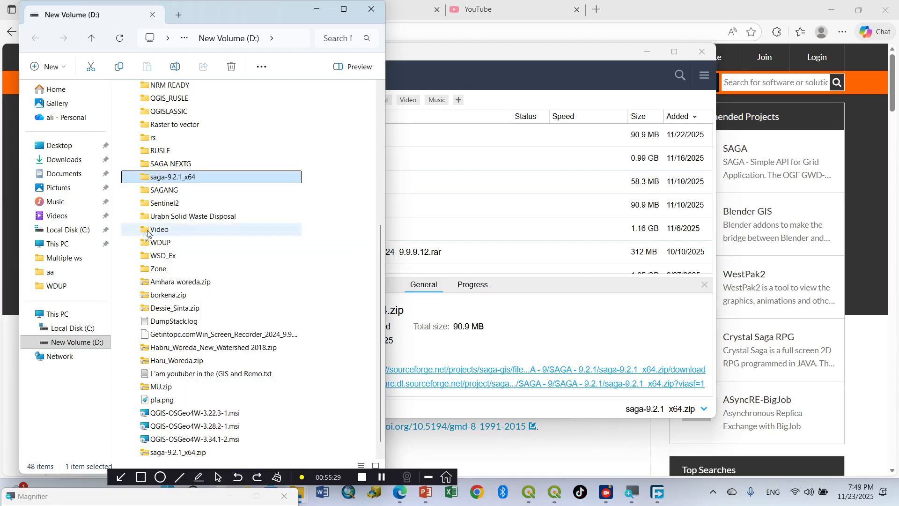
left_click(59, 244)
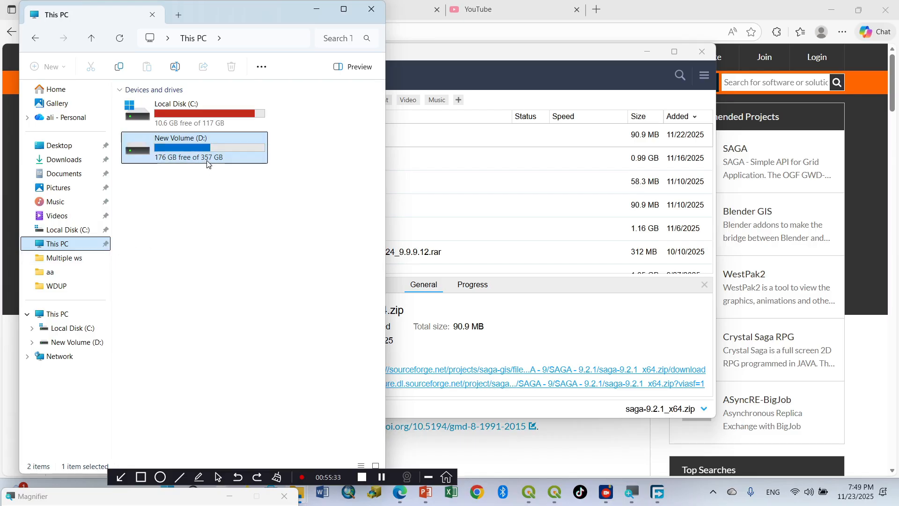
double_click(171, 116)
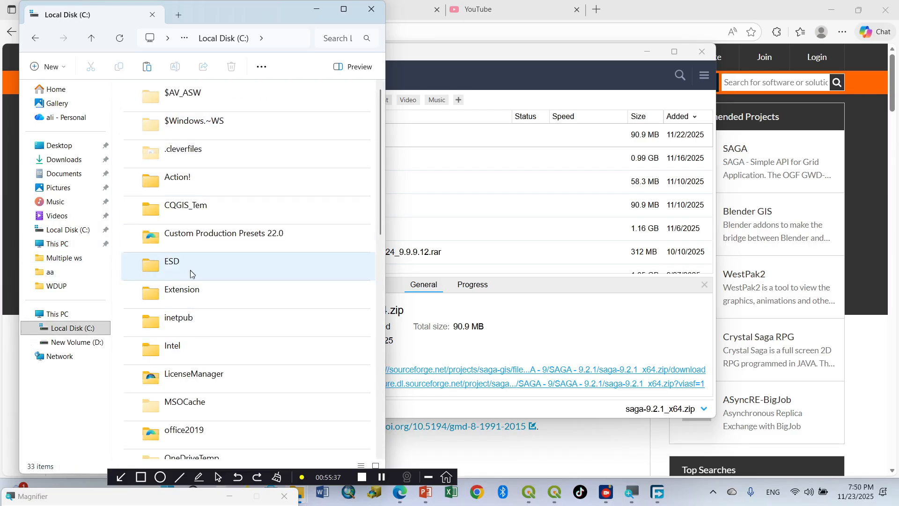
scroll(190, 273, "down", 6)
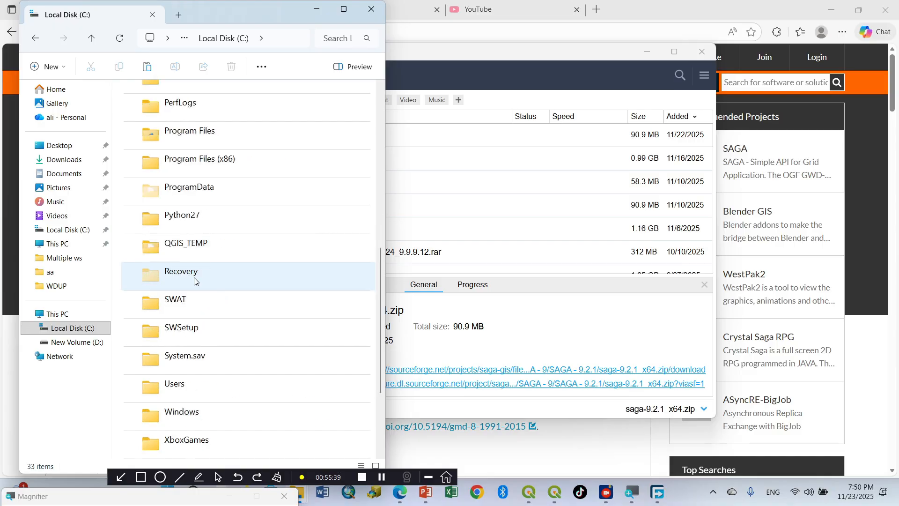
scroll(193, 278, "down", 2)
scroll(194, 280, "up", 5)
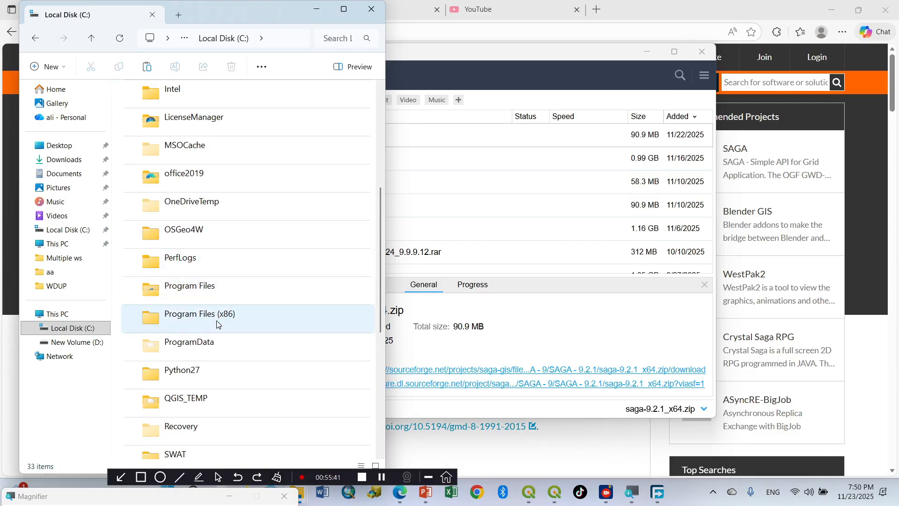
double_click(189, 288)
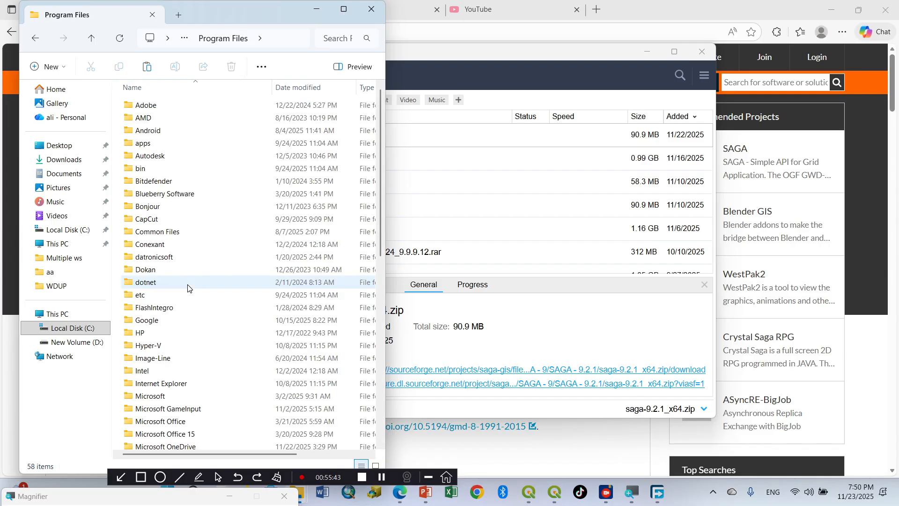
right_click(215, 113)
left_click(233, 126)
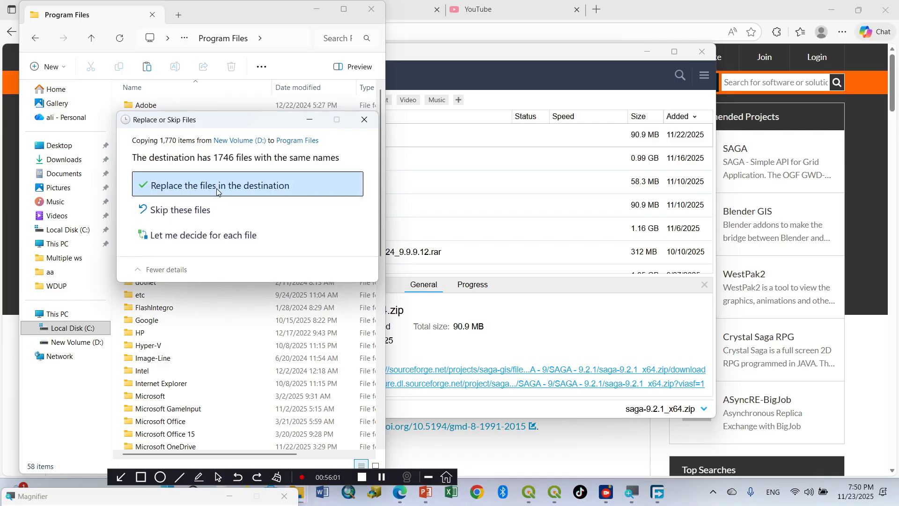
left_click(217, 191)
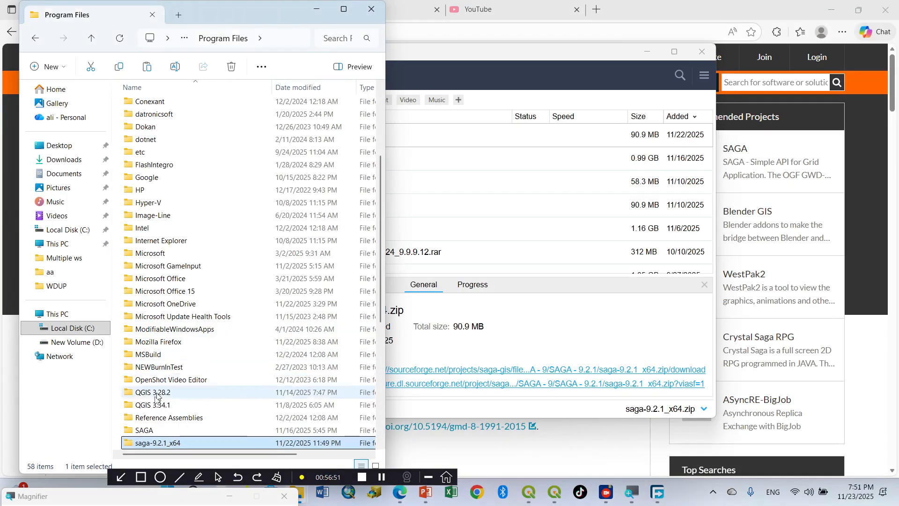
Step: Open the copied saga-9.2.1_x64 folder in Program Files and the folder of the same name inside it
double_click(146, 444)
left_click(143, 108)
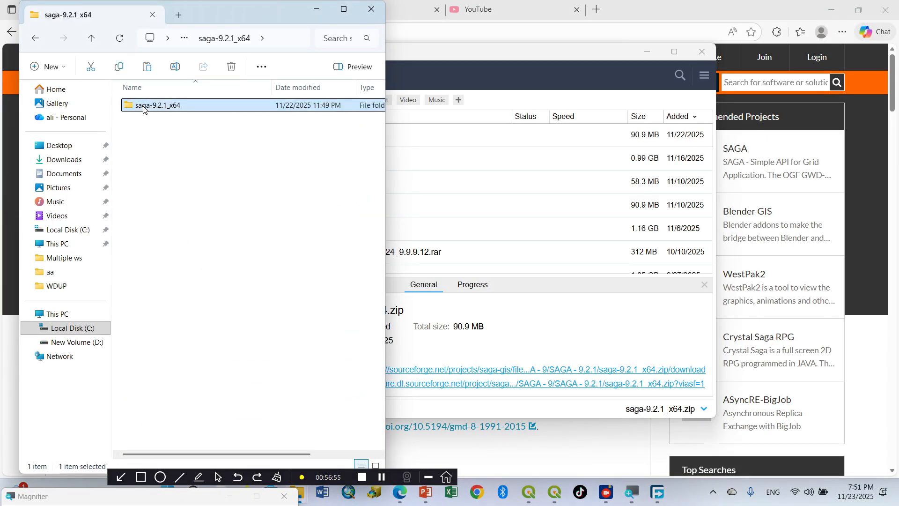
double_click(144, 107)
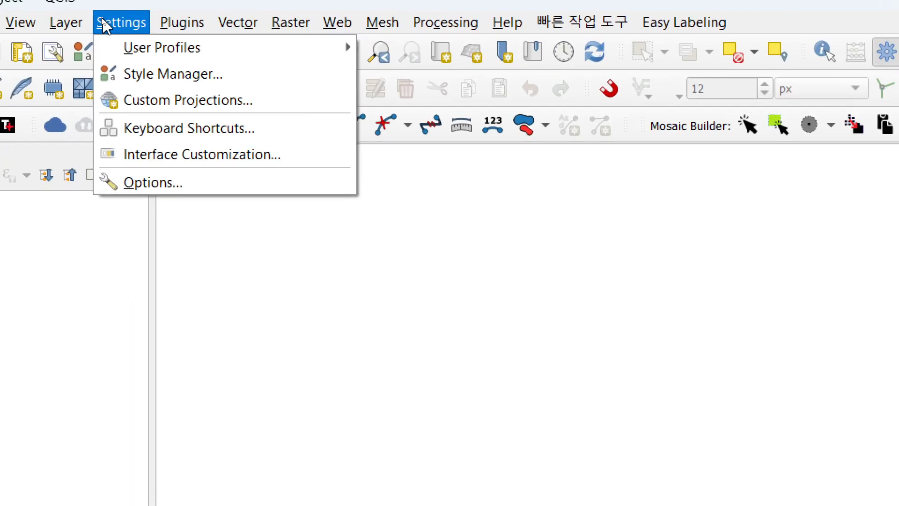
Step: Switch to QGIS and open the Processing options, showing the SAGA and SAGANG entries among the providers
left_click(145, 182)
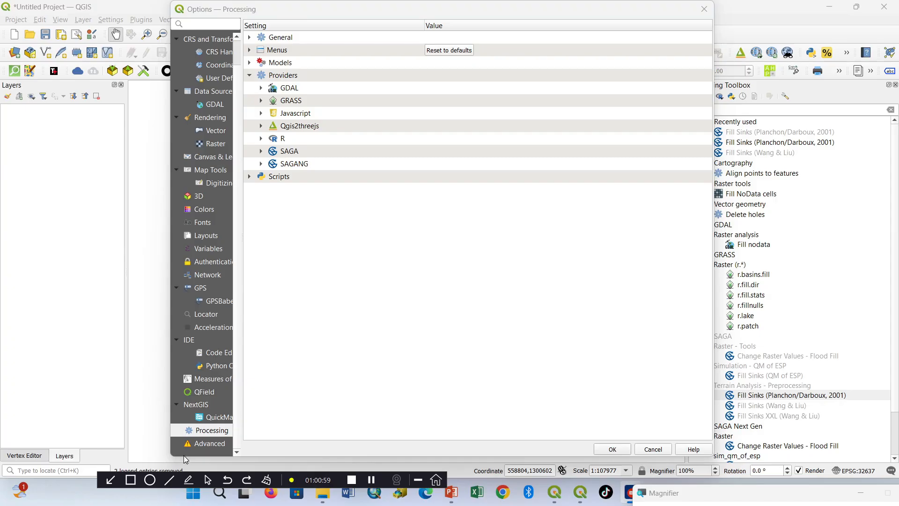
left_click(137, 484)
mouse_move(261, 134)
left_mouse_down()
mouse_move(335, 180)
mouse_move(364, 179)
left_mouse_up()
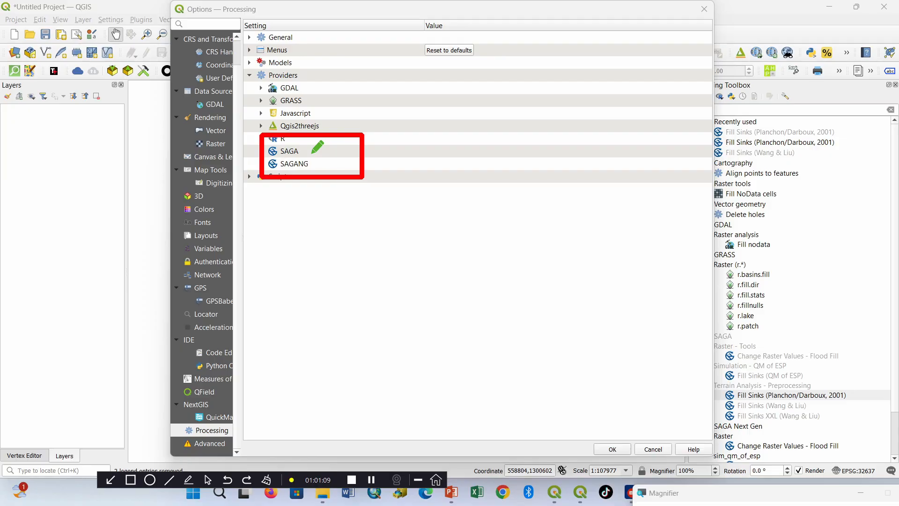
left_click_drag(271, 156, 322, 173)
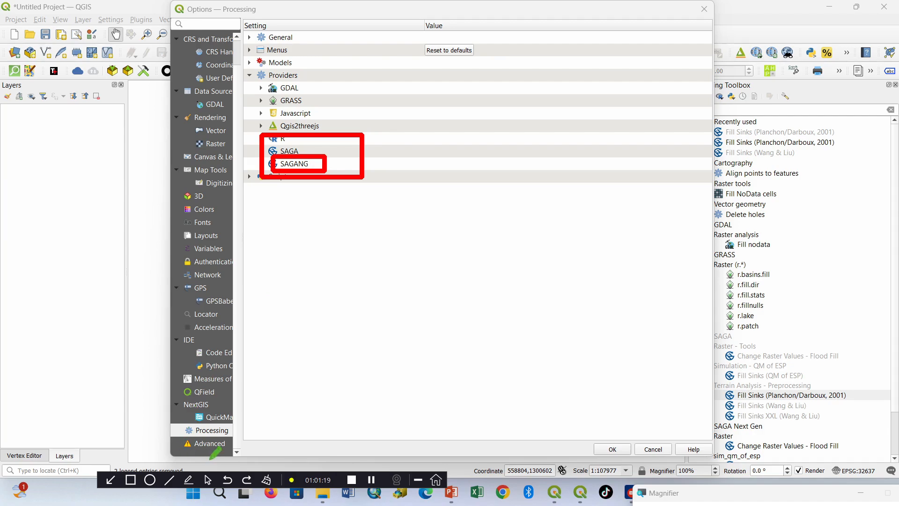
left_click(262, 483)
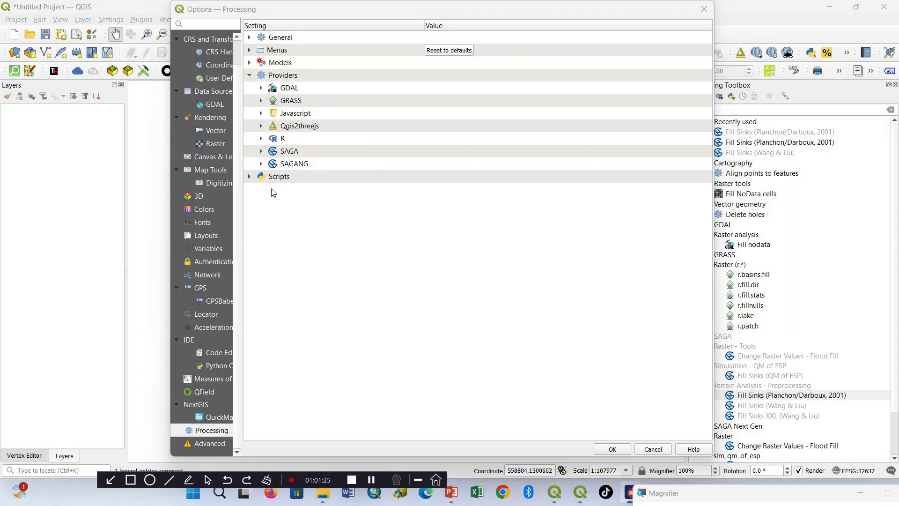
Step: Expand the SAGA provider and switch its import/export optimizations, console output logging and execution command logging off and back on
left_click(262, 151)
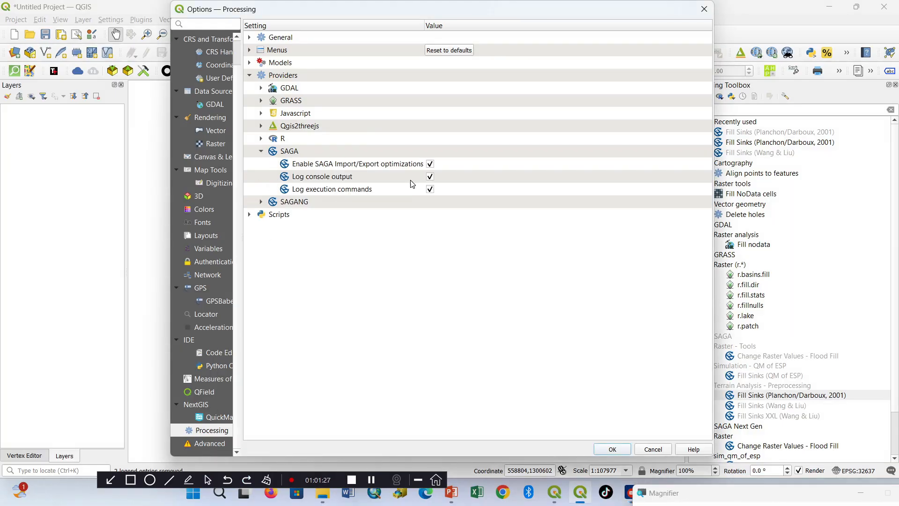
left_click(430, 165)
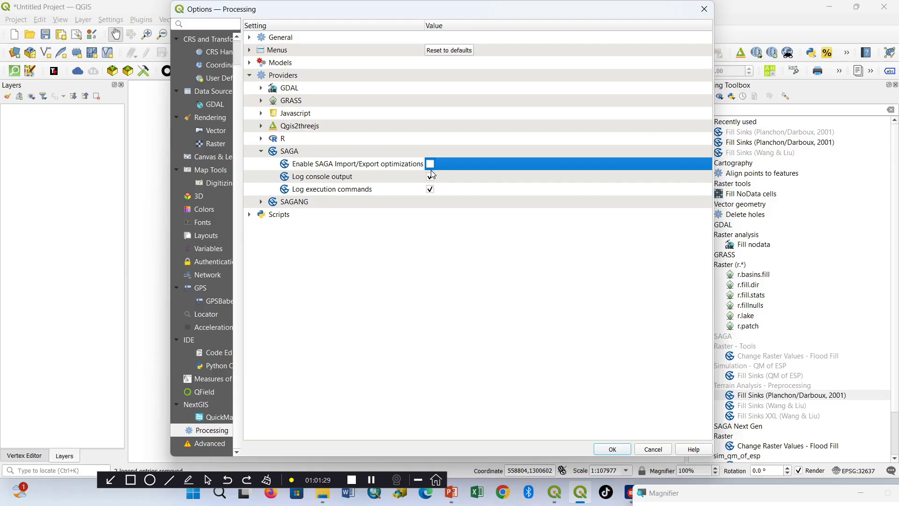
left_click(430, 177)
left_click(430, 190)
left_click(430, 164)
left_click(430, 177)
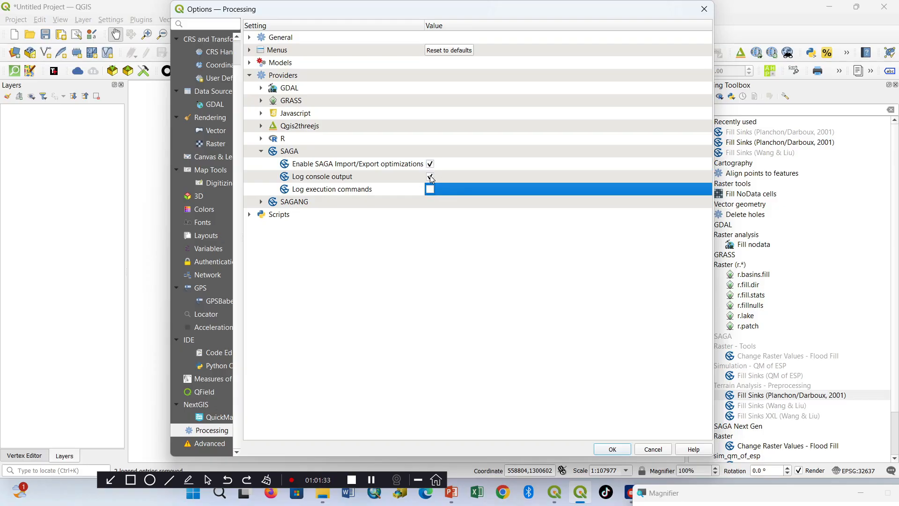
left_click(430, 189)
Step: Expand the SAGANG provider settings and open the directory chooser for its SAGA folder
left_click(262, 202)
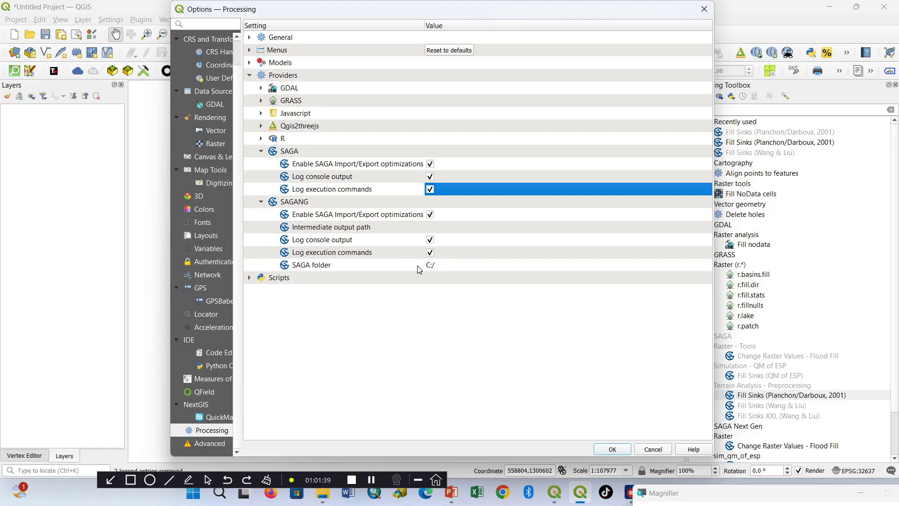
left_click(309, 266)
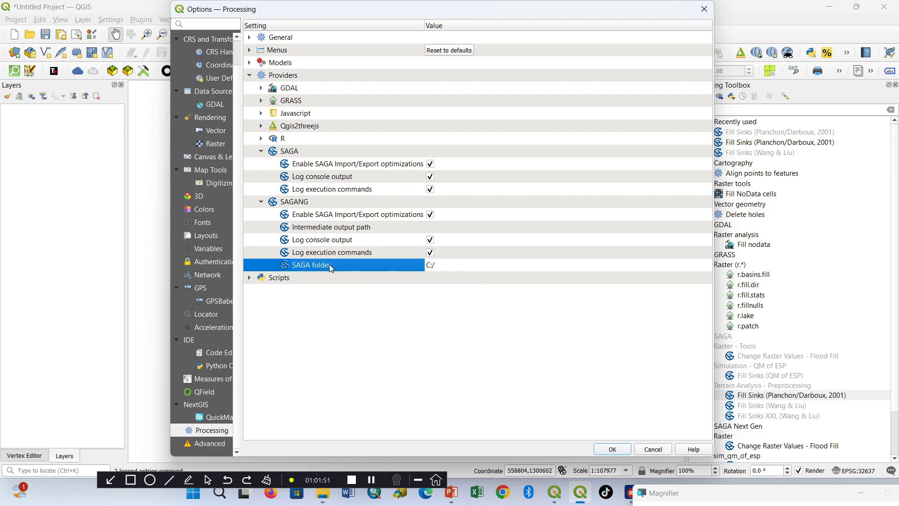
left_click(455, 267)
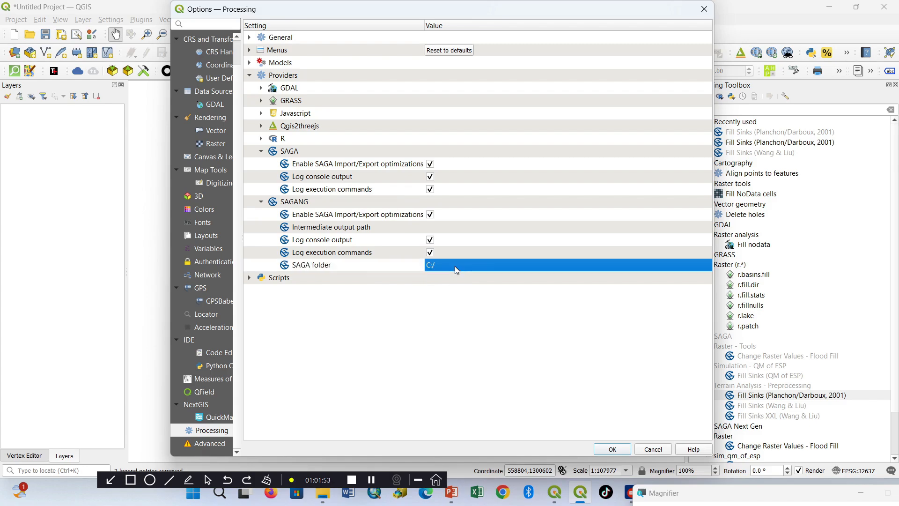
left_click(455, 266)
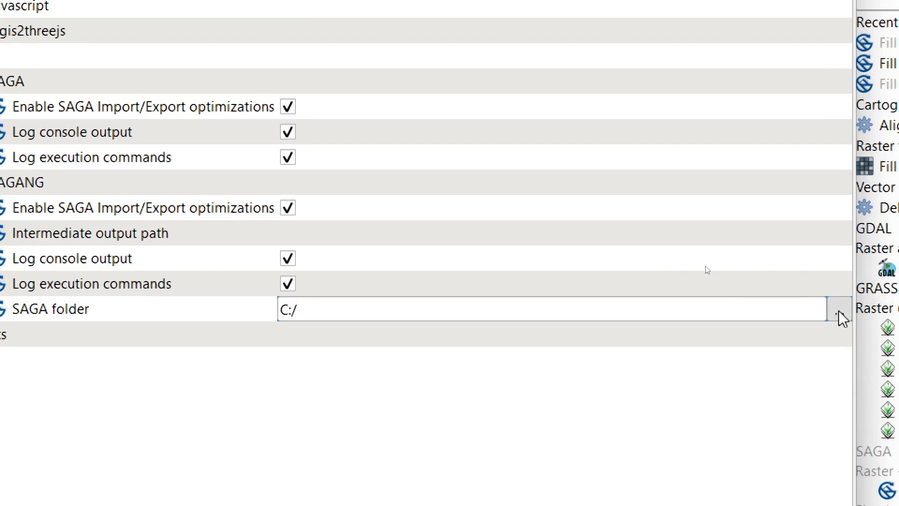
left_click(840, 313)
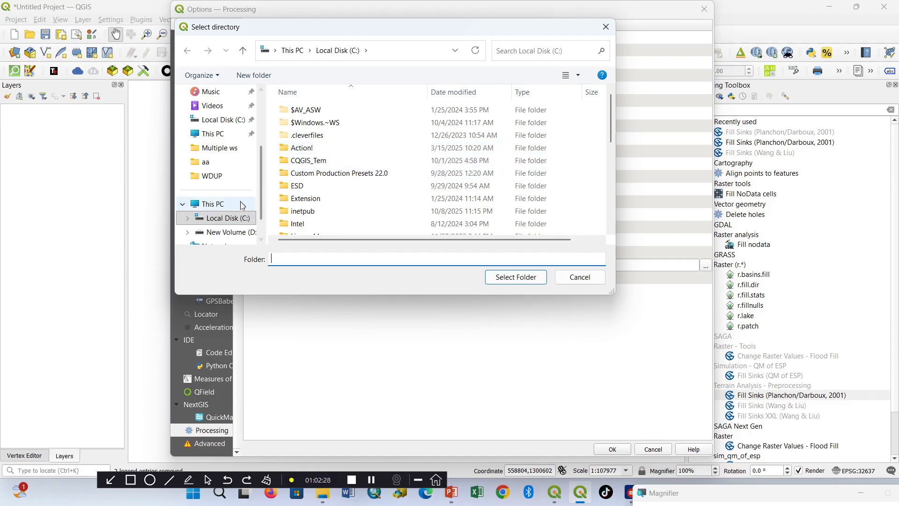
Step: Browse to Program Files on drive C and open the saga-9.2.1_x64 folder and the folder of the same name inside it
left_click(238, 220)
scroll(329, 190, "down", 2)
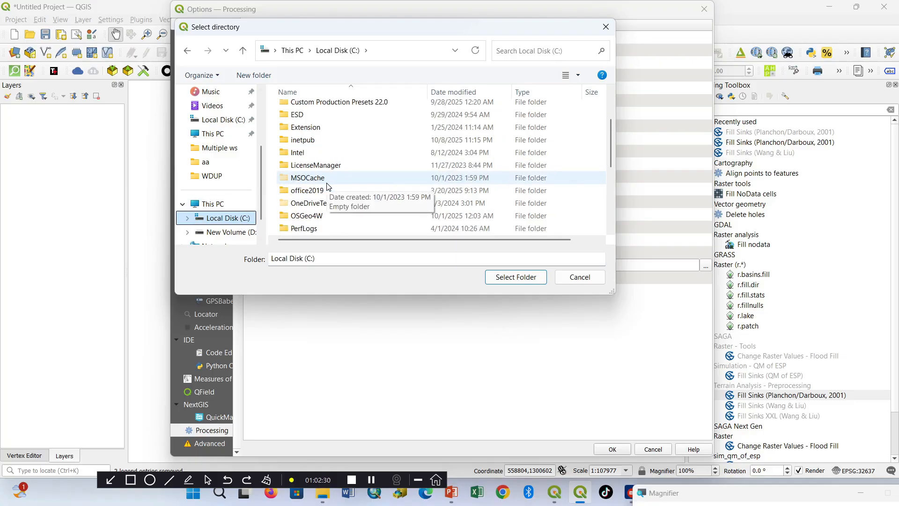
scroll(328, 190, "down", 2)
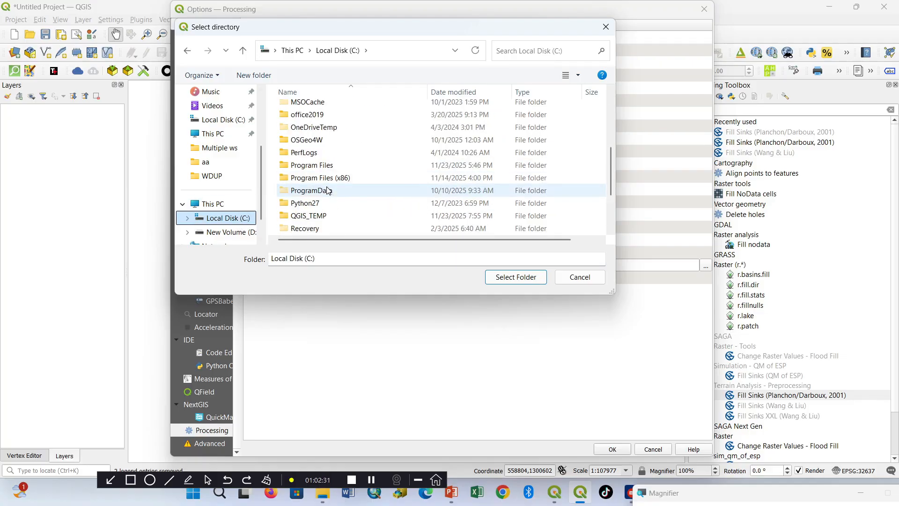
left_click(313, 167)
double_click(312, 167)
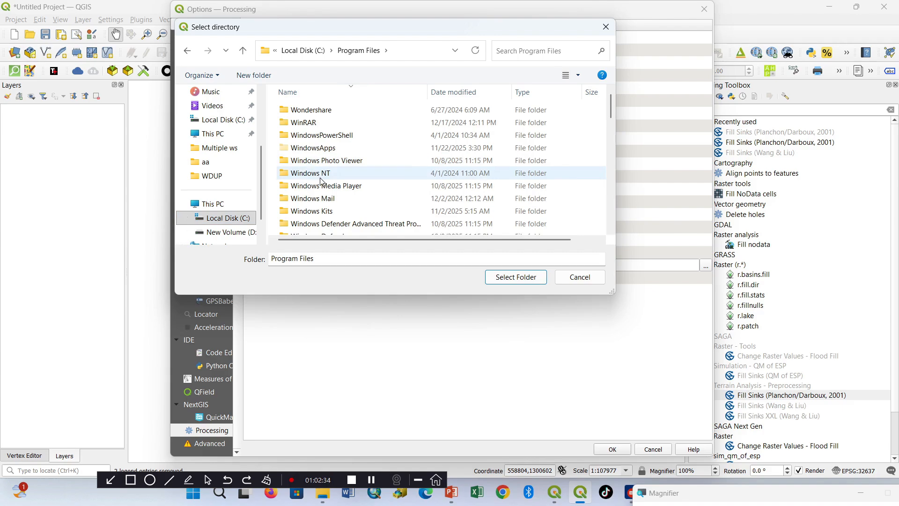
scroll(322, 182, "down", 1)
scroll(322, 182, "down", 3)
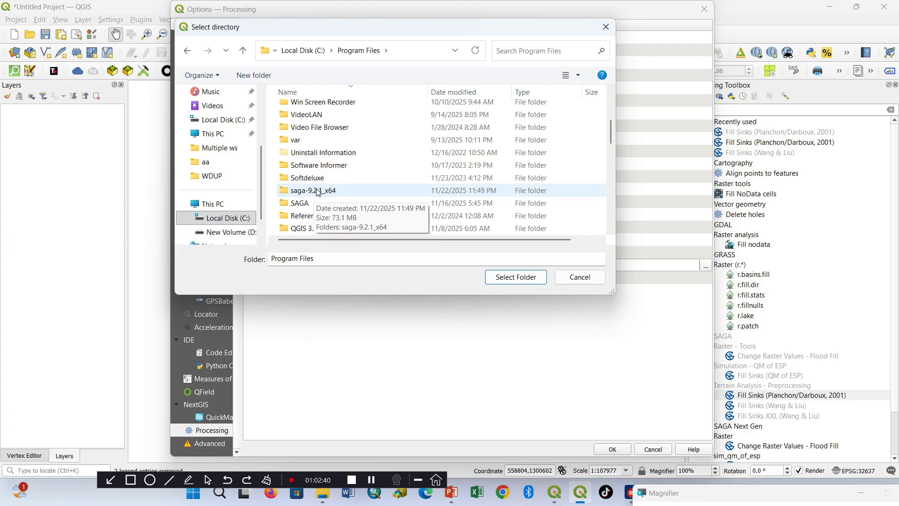
double_click(315, 191)
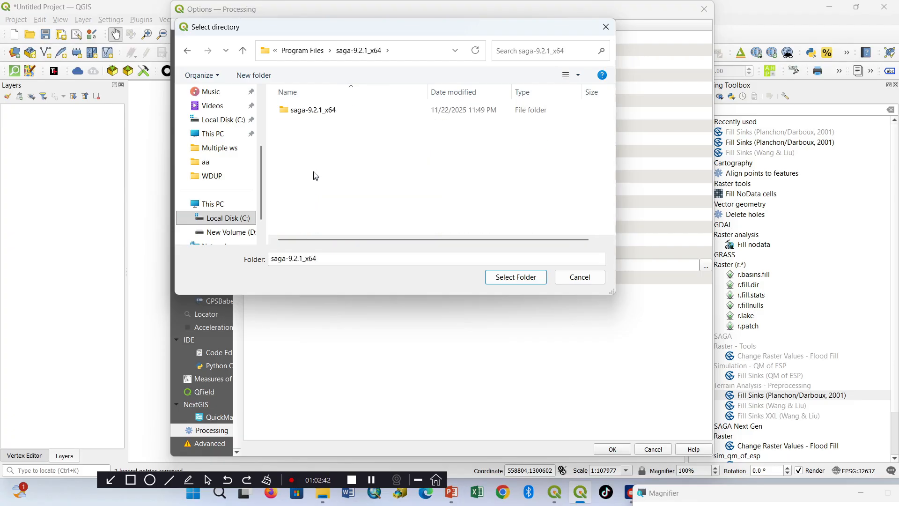
left_click(305, 112)
double_click(305, 112)
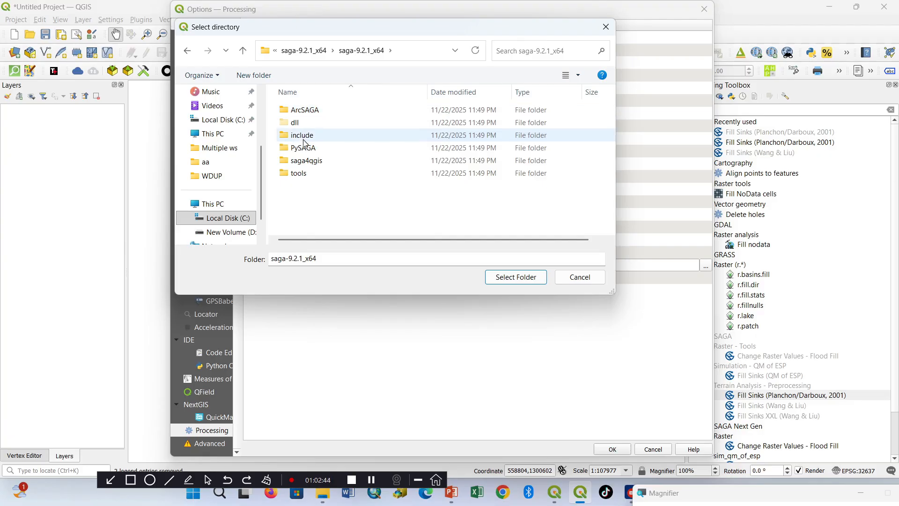
Step: Choose the saga4qgis folder as the SAGANG provider's SAGA folder and accept the Processing options
left_click(311, 114)
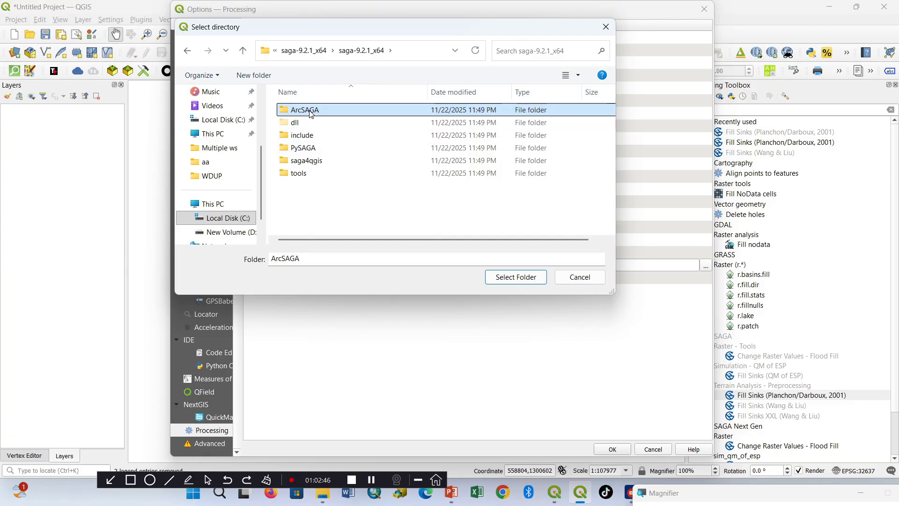
left_click(318, 165)
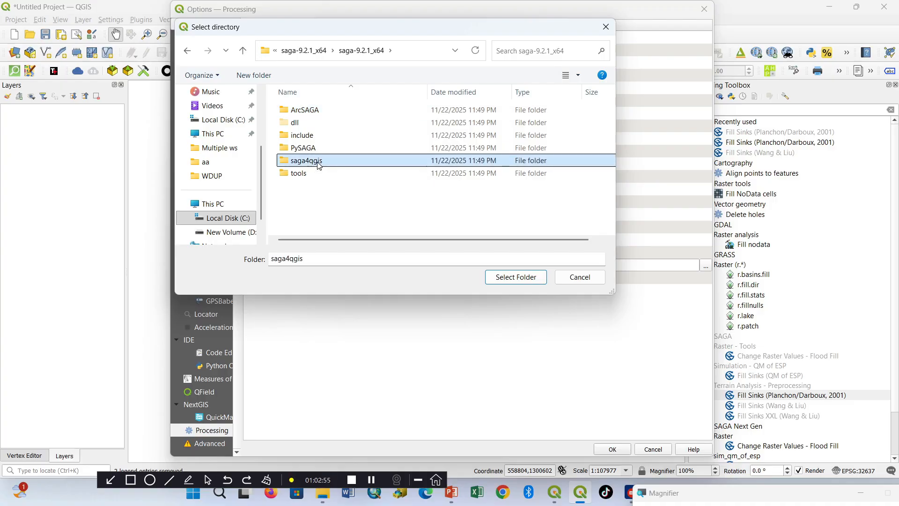
left_click(515, 277)
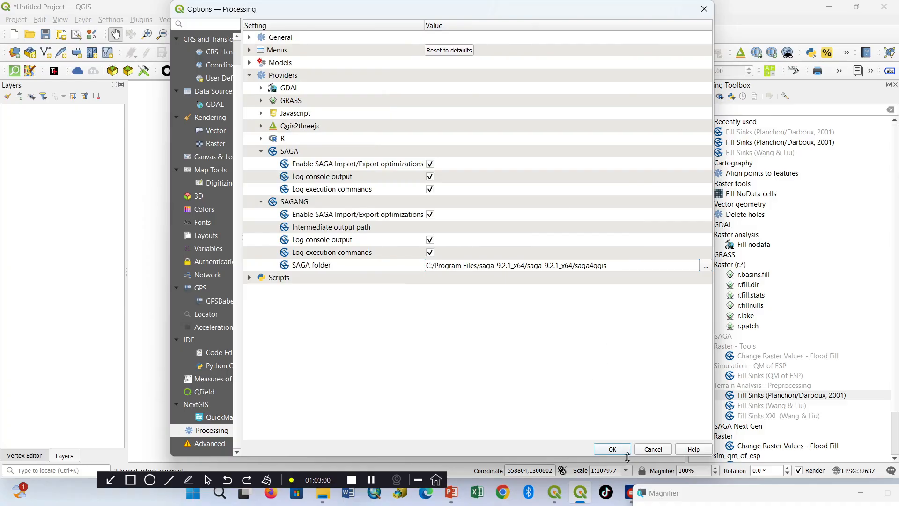
left_click(613, 450)
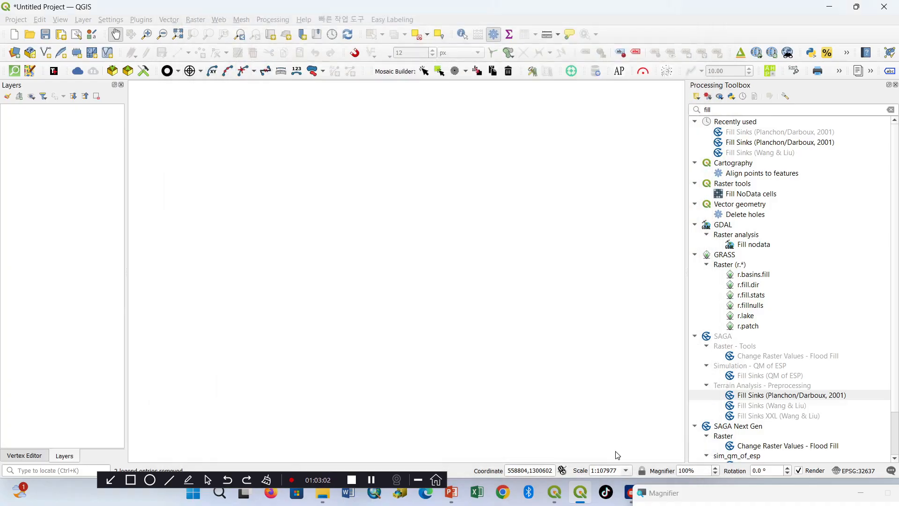
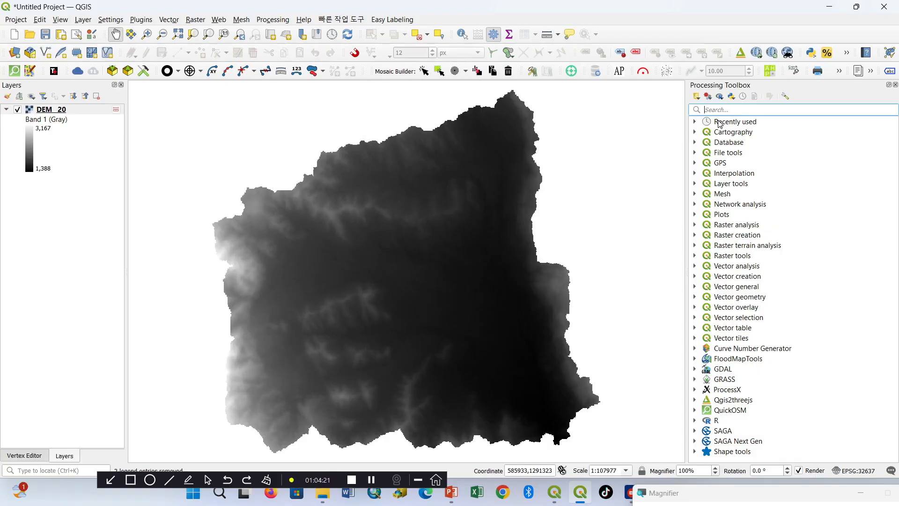
Step: Search the Processing Toolbox for "fill" and open Fill Sinks (Planchon/Darboux, 2001) from SAGA Next Gen's Terrain Analysis group
type("f")
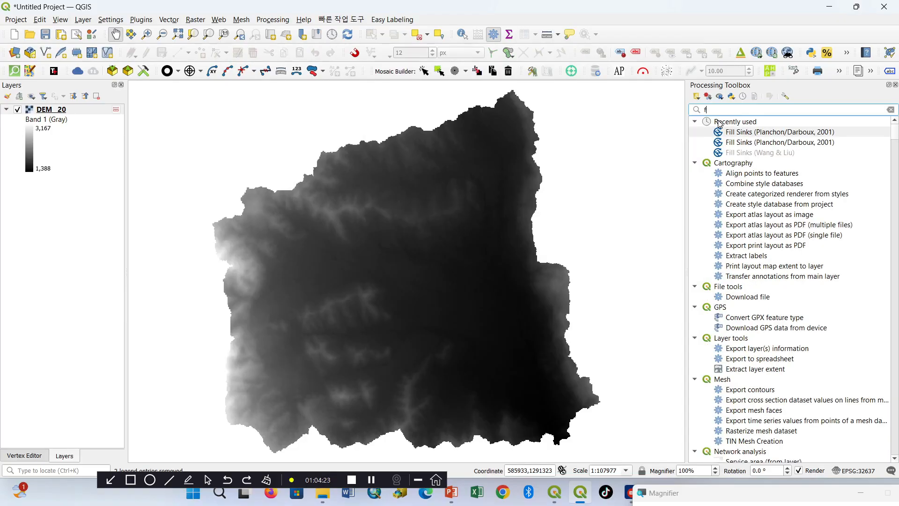
type("ill")
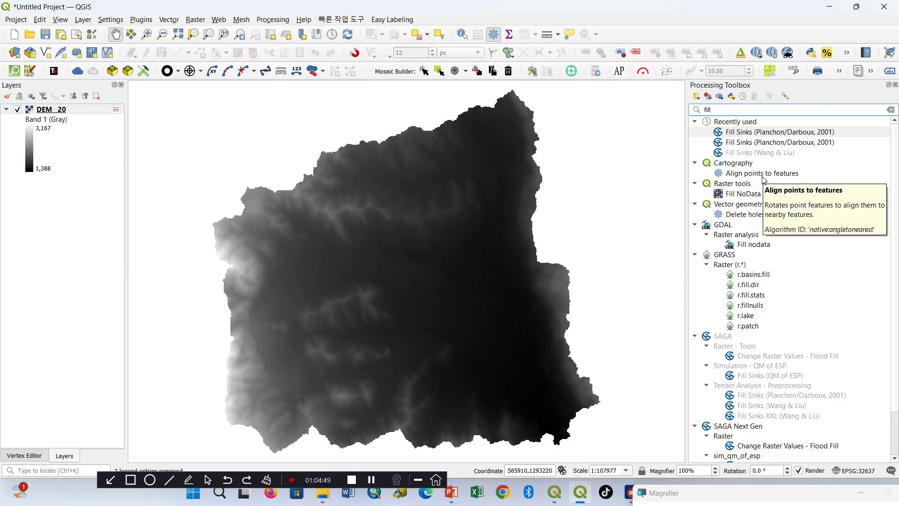
left_click(762, 133)
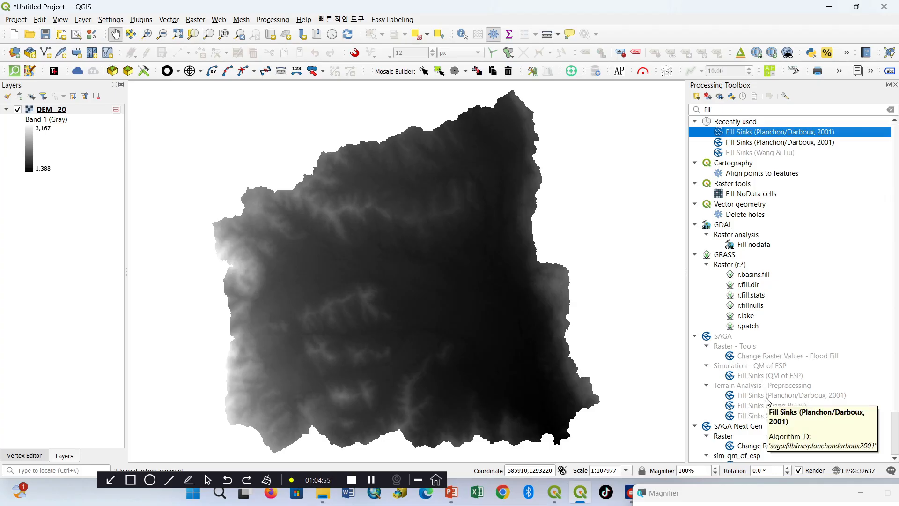
scroll(770, 431, "down", 2)
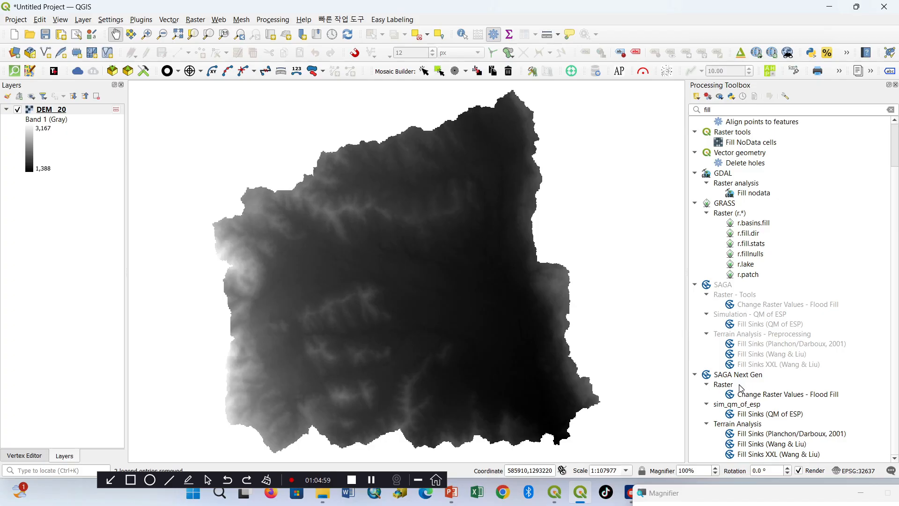
left_click(803, 436)
double_click(802, 436)
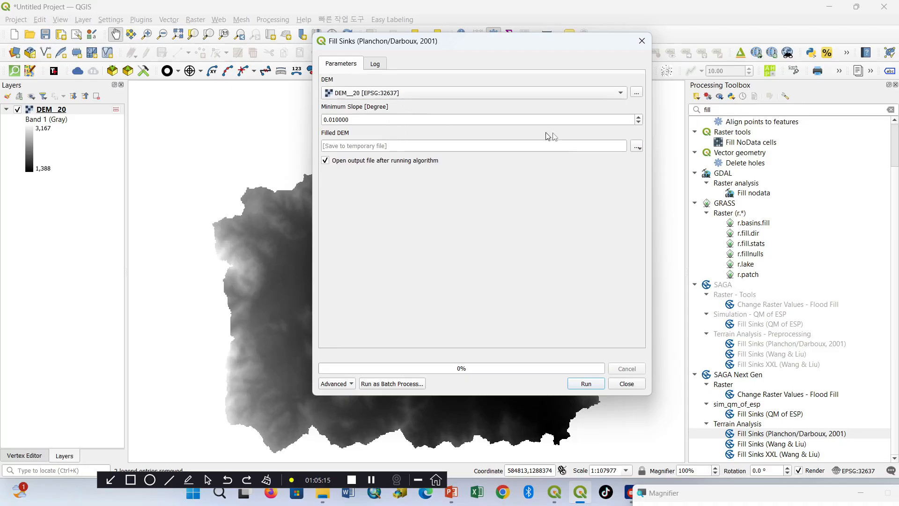
Step: Try to run Fill Sinks on DEM__20 with the filled DEM saved to a temporary file, and close the tool
left_click(637, 148)
left_click(649, 159)
left_click(595, 386)
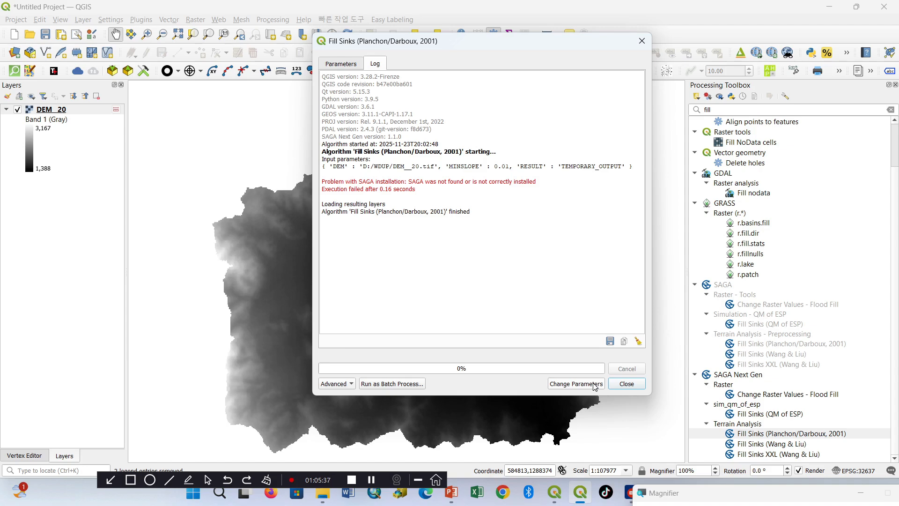
left_click(625, 384)
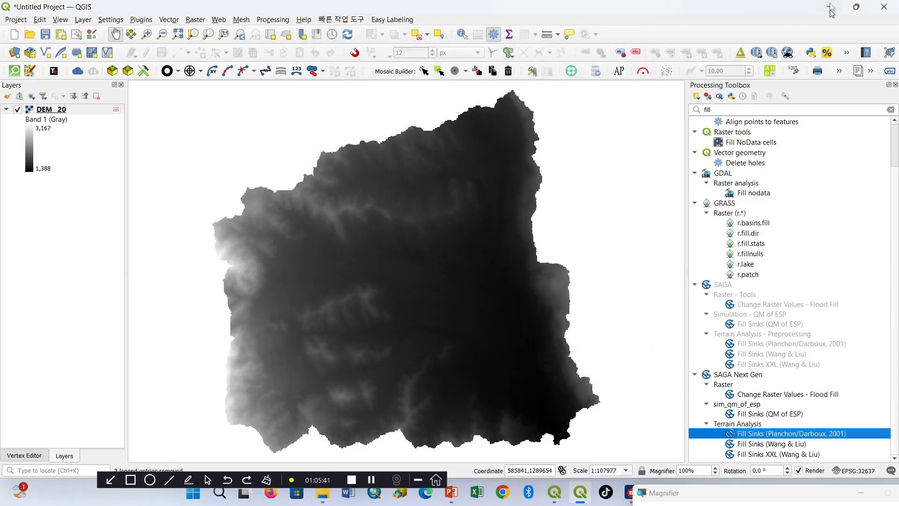
left_click(891, 6)
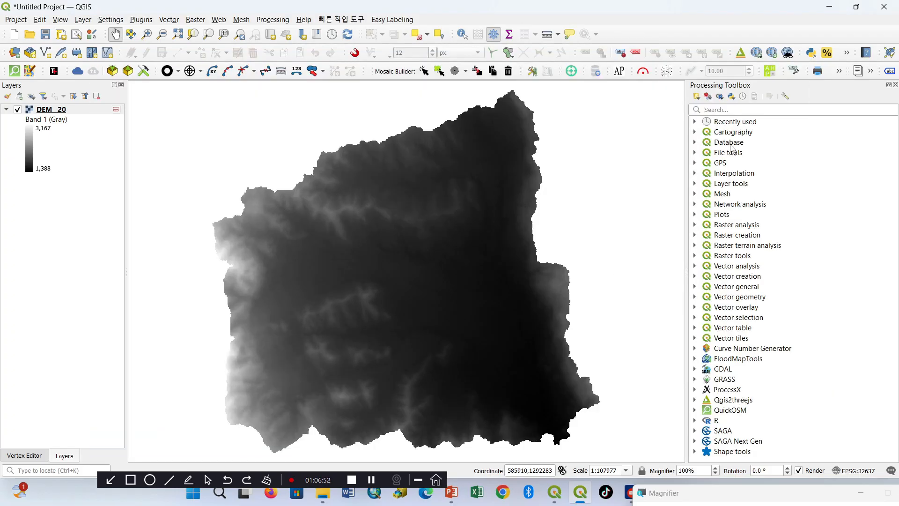
Step: Search the toolbox for "fill" and run the recently used Fill Sinks (Planchon/Darboux, 2001) on DEM__20 with a temporary output file
left_click(717, 110)
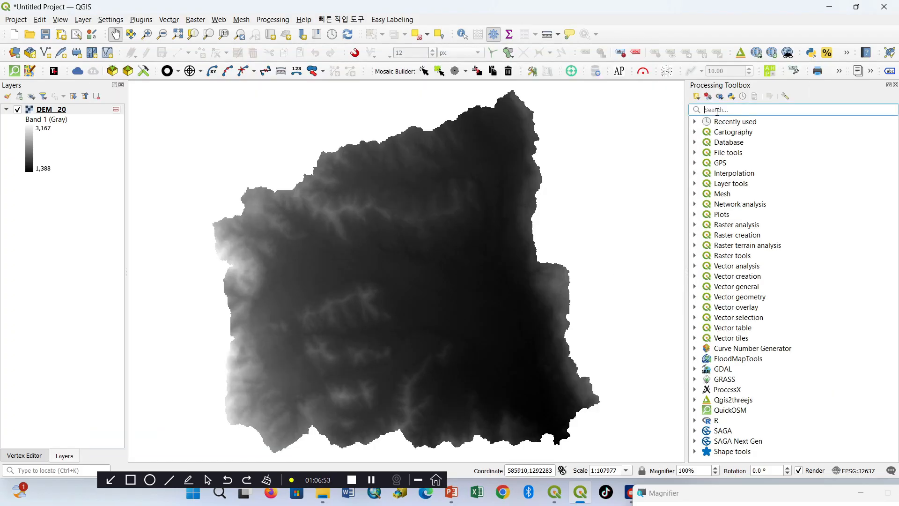
type("fill")
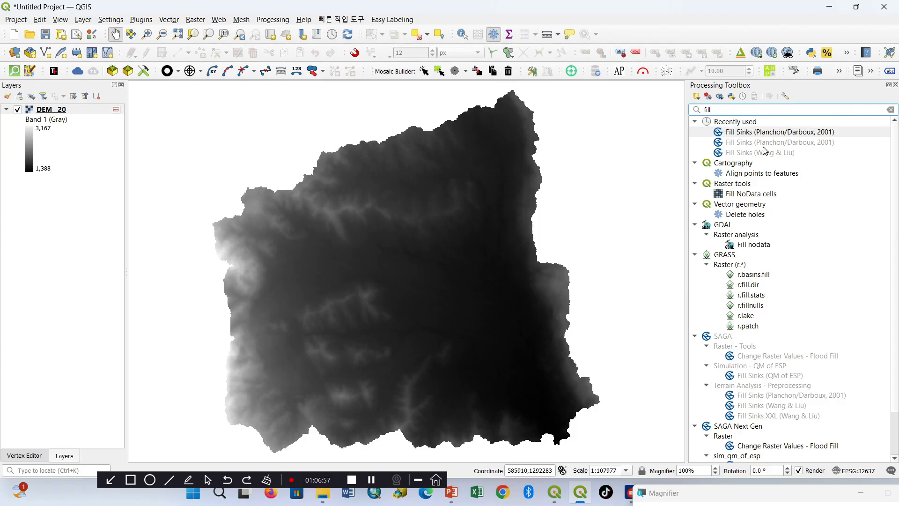
double_click(766, 132)
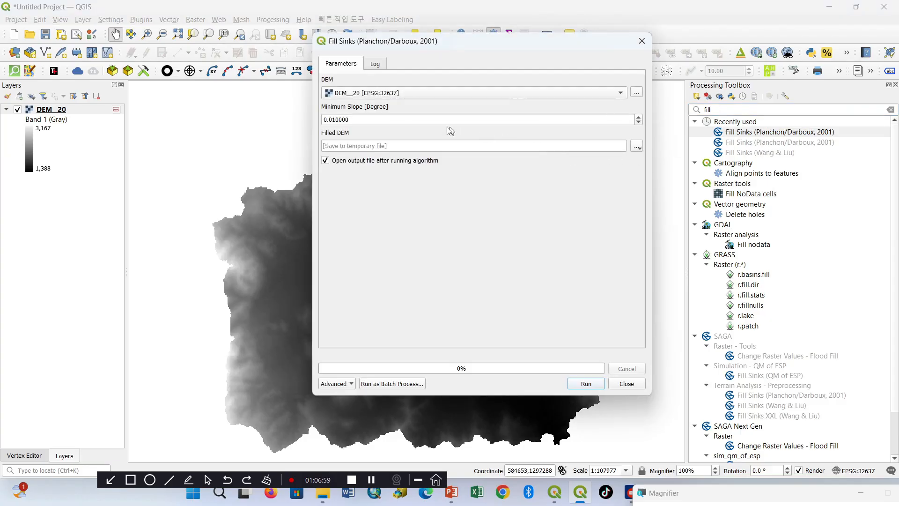
left_click(638, 146)
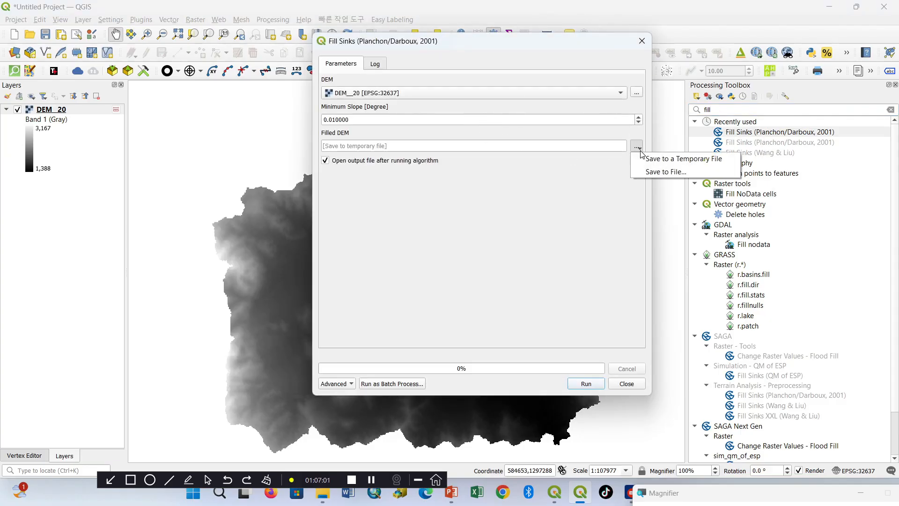
left_click(641, 157)
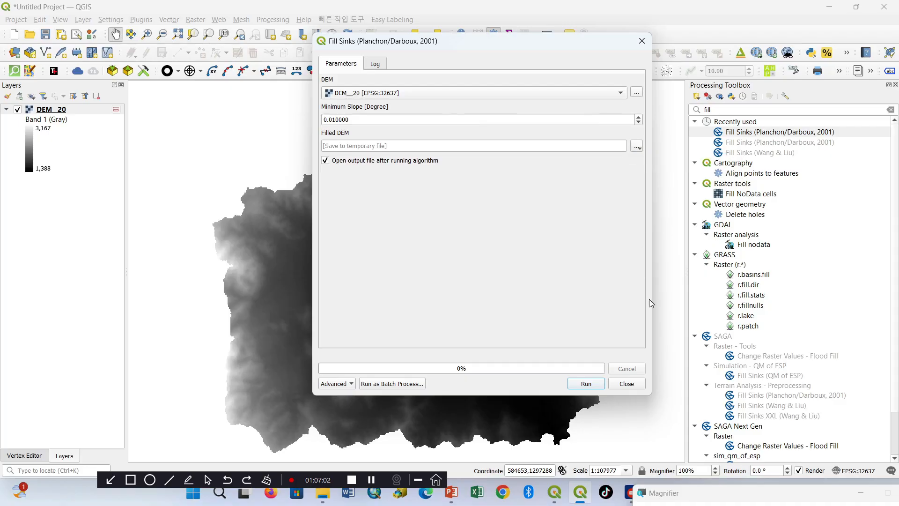
left_click(586, 384)
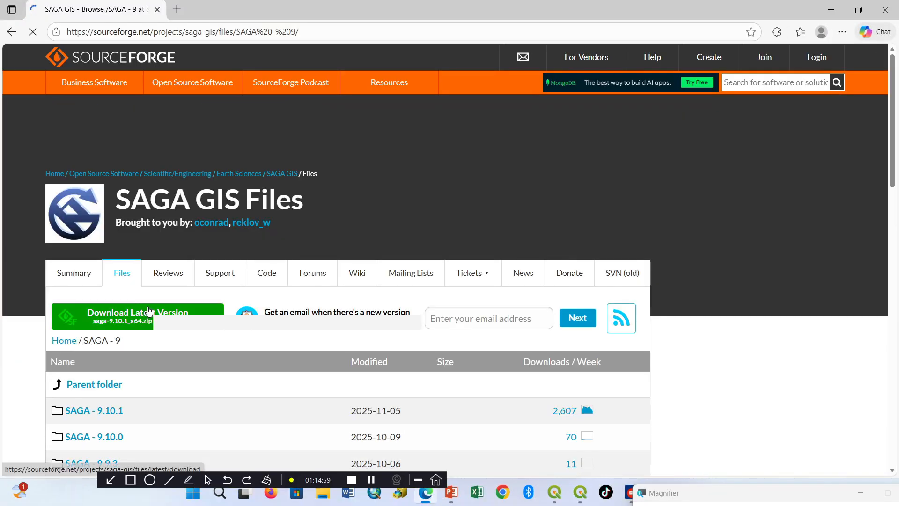
Step: On the SAGA GIS SourceForge page, request saga-9.2.1_x64_setup.exe from the SAGA - 9.2.1 folder and skip the duplicate download
scroll(147, 317, "down", 15)
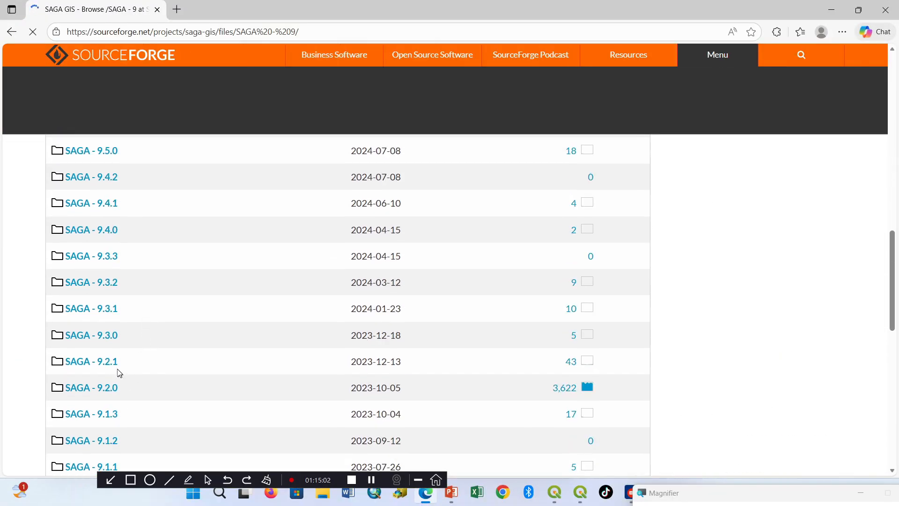
left_click(83, 363)
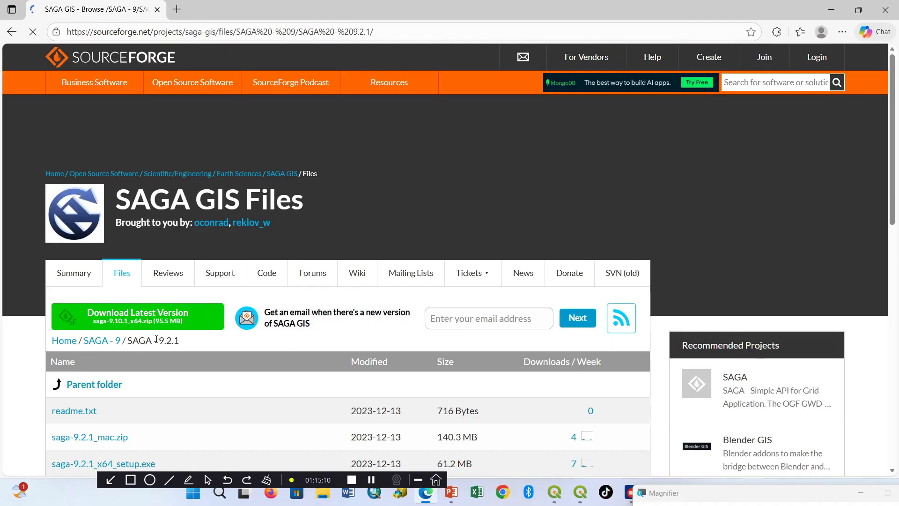
scroll(162, 339, "down", 2)
scroll(162, 343, "down", 2)
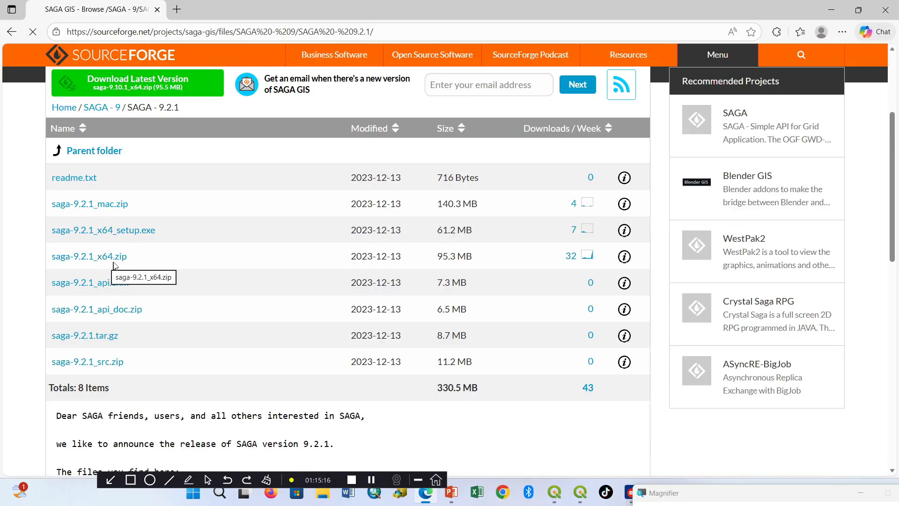
left_click(82, 231)
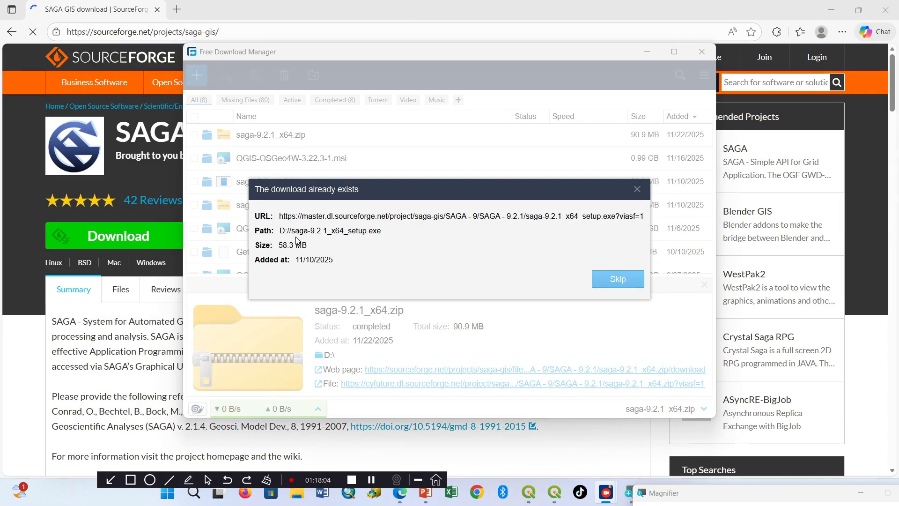
left_click(617, 281)
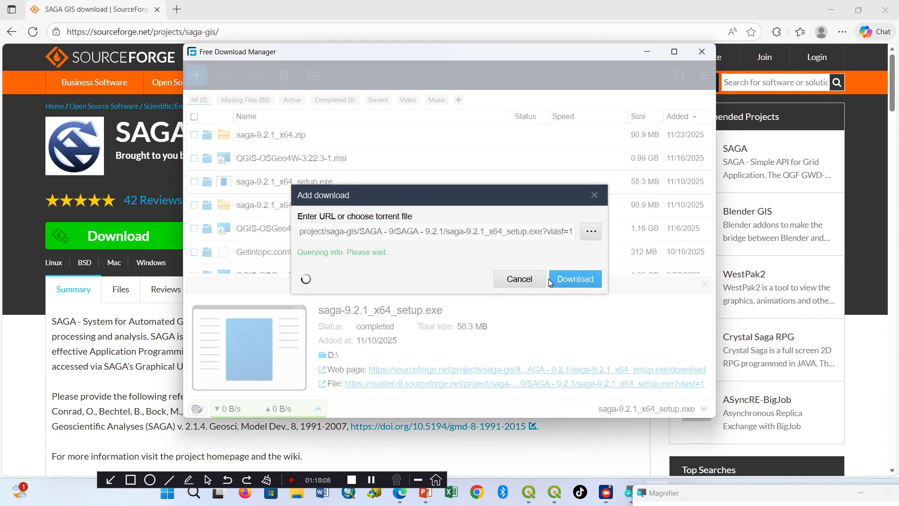
left_click(617, 280)
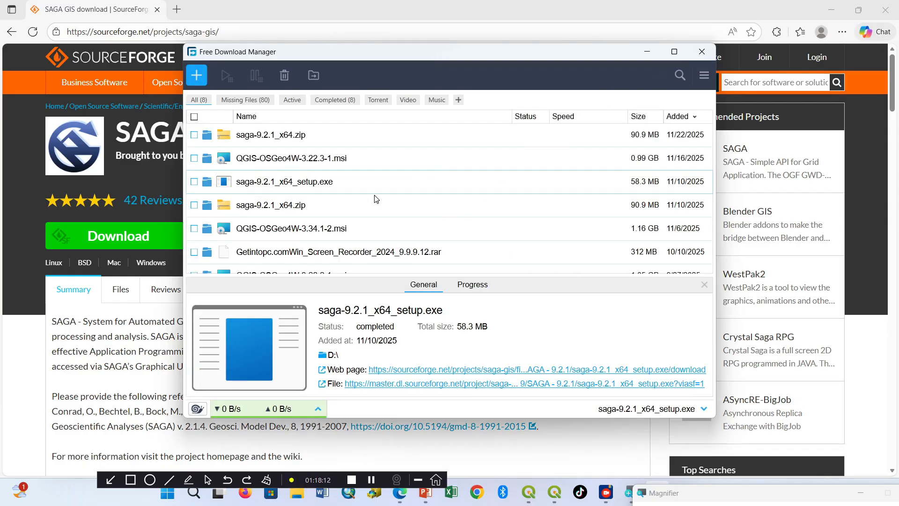
Step: Show the downloaded saga-9.2.1_x64_setup.exe in its folder on drive D and copy it
scroll(287, 213, "down", 1)
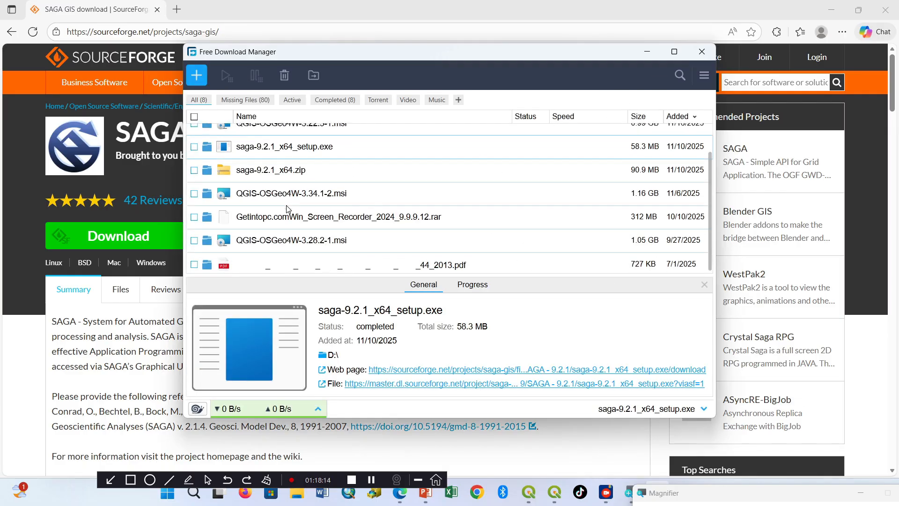
scroll(270, 215, "up", 1)
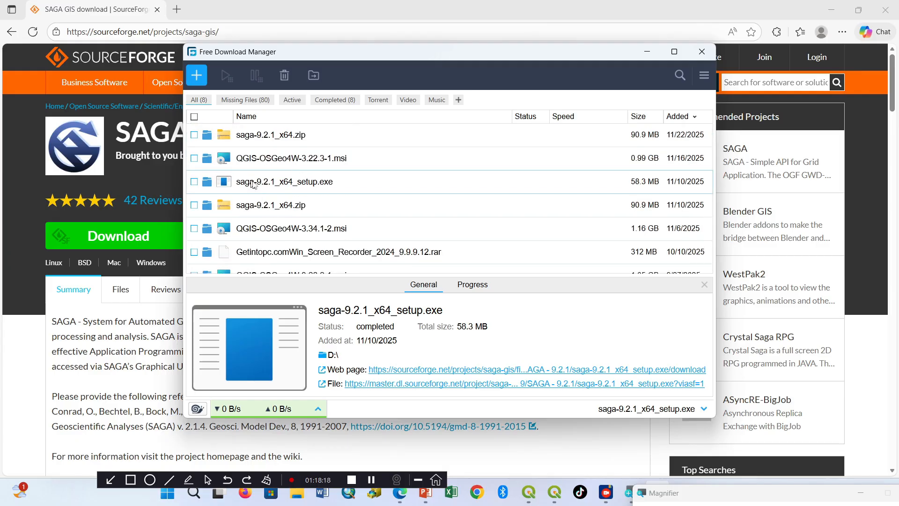
right_click(278, 184)
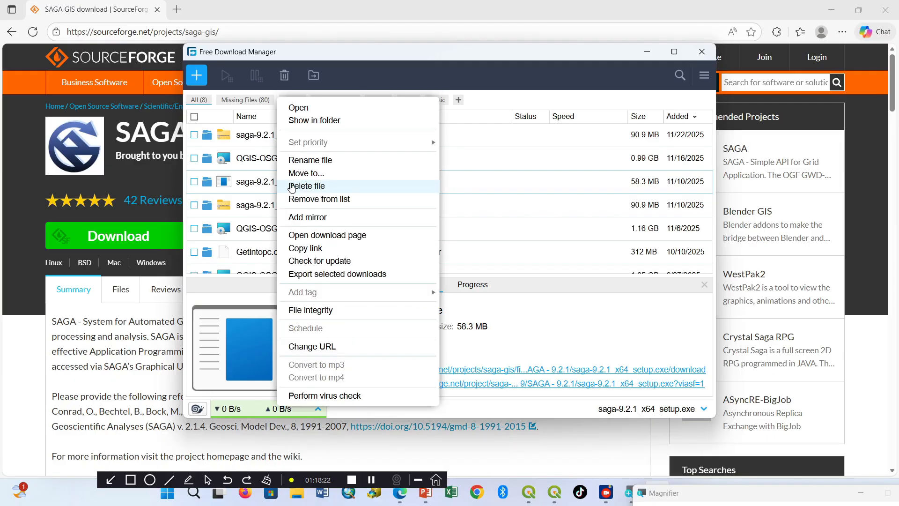
left_click(311, 122)
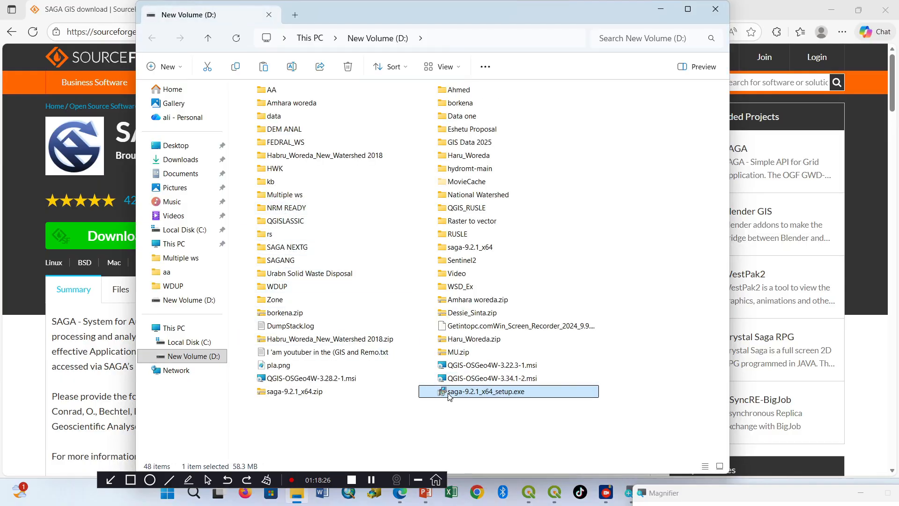
right_click(449, 396)
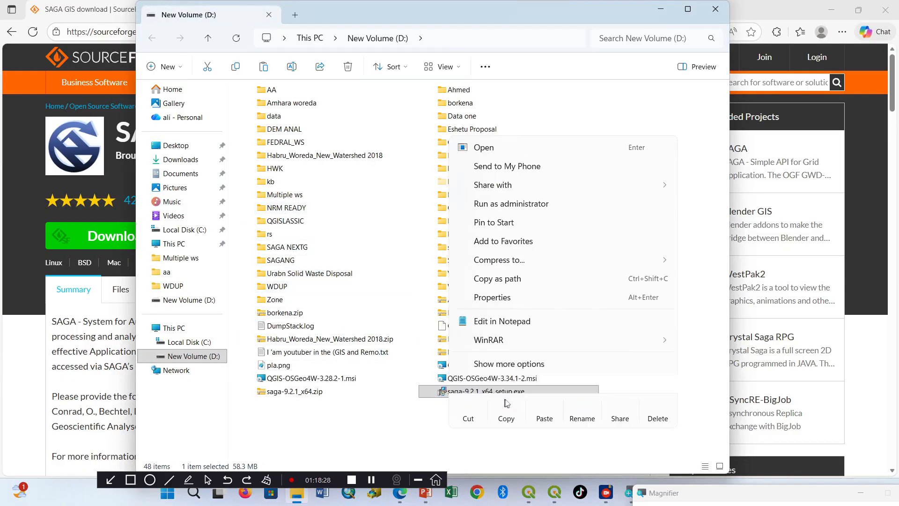
left_click(510, 406)
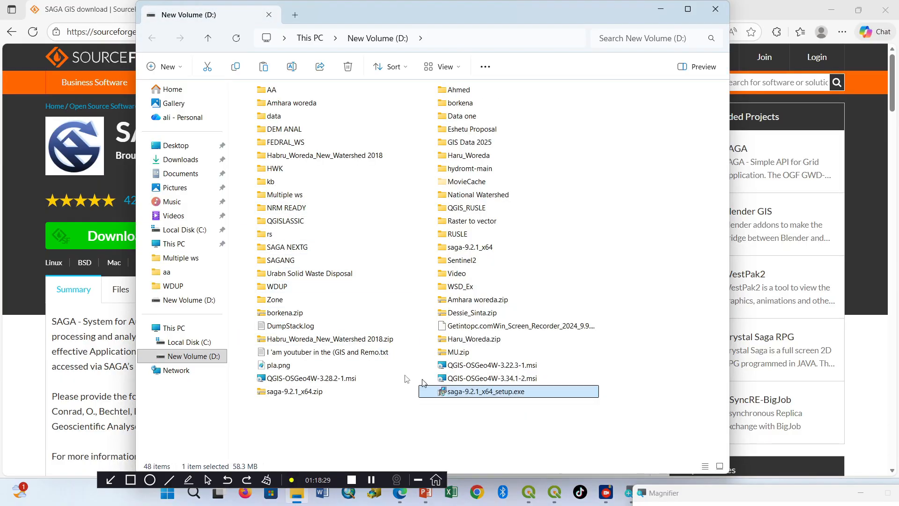
Step: Paste the copied installer into Program Files on drive C, replacing the existing file with administrator permission
left_click(200, 344)
scroll(323, 363, "down", 3)
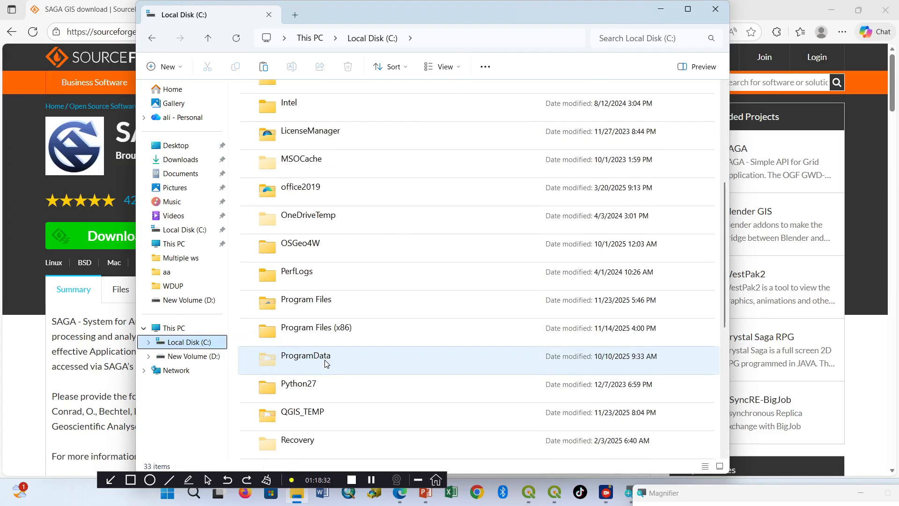
left_click(309, 304)
double_click(309, 305)
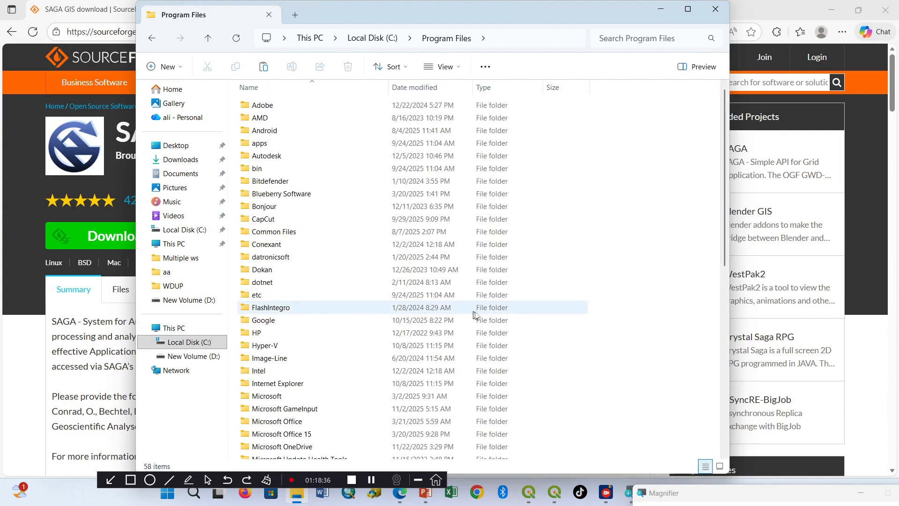
scroll(576, 327, "down", 8)
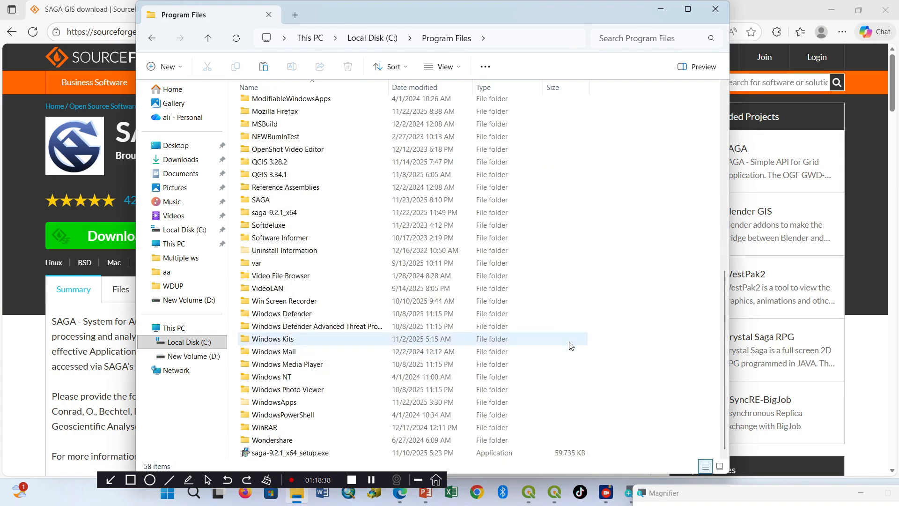
right_click(641, 251)
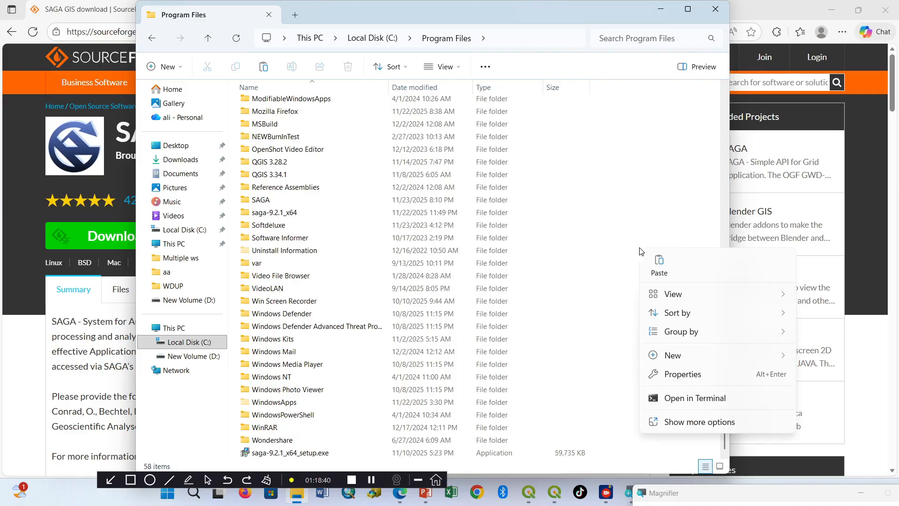
left_click(661, 265)
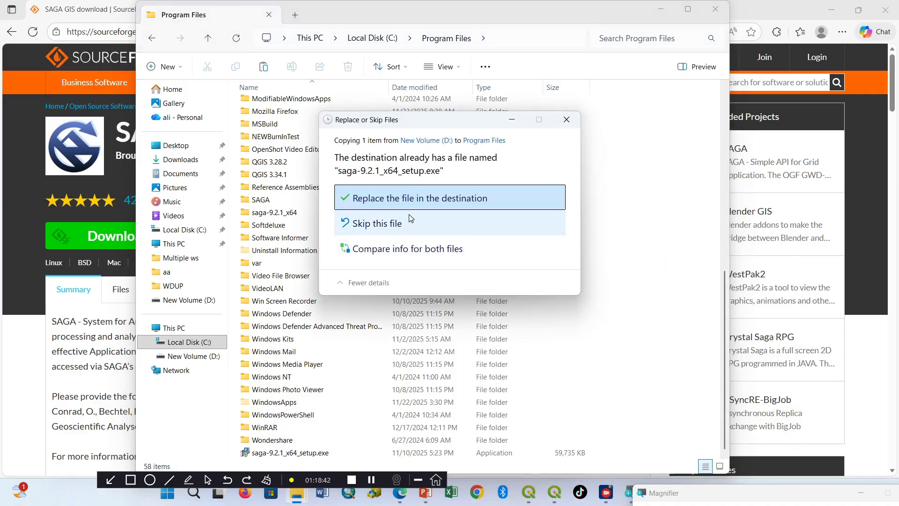
left_click(392, 202)
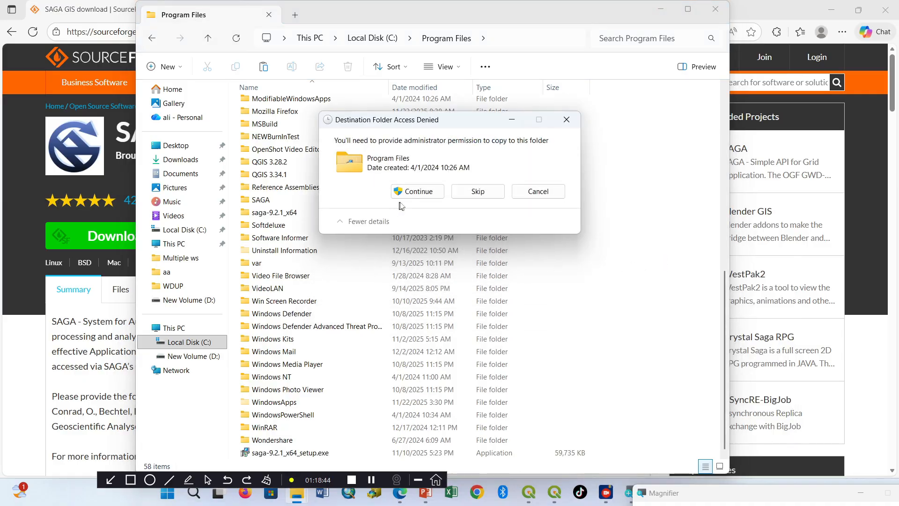
left_click(404, 192)
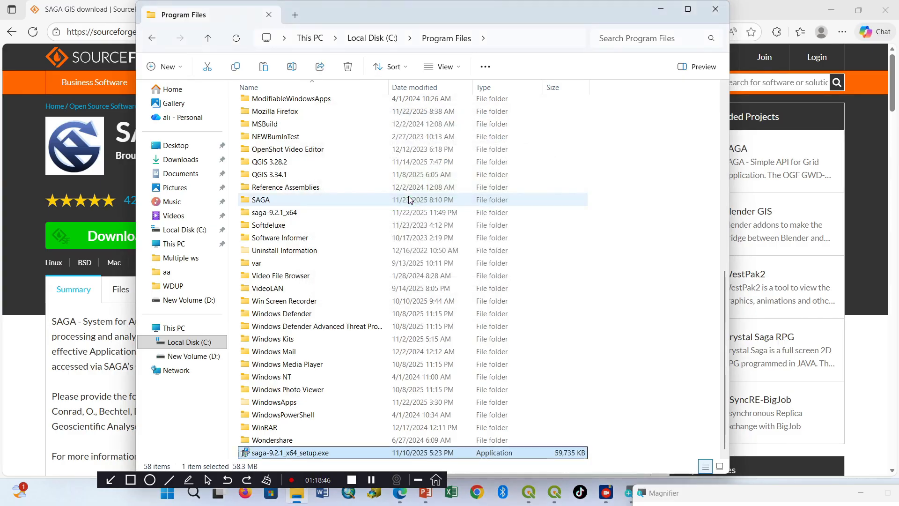
Step: Run saga-9.2.1_x64_setup.exe in Program Files as administrator and complete the SAGA 9.2.1 installation through to the end of the wizard
right_click(283, 453)
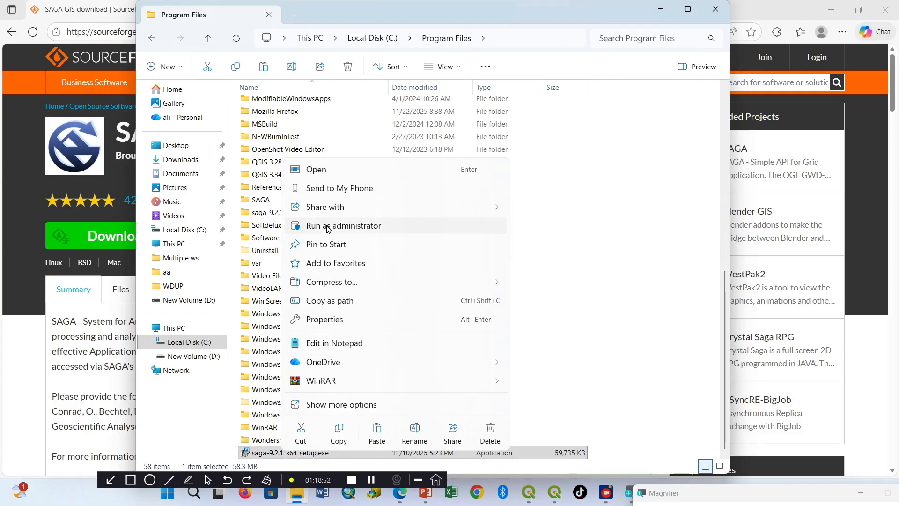
left_click(328, 226)
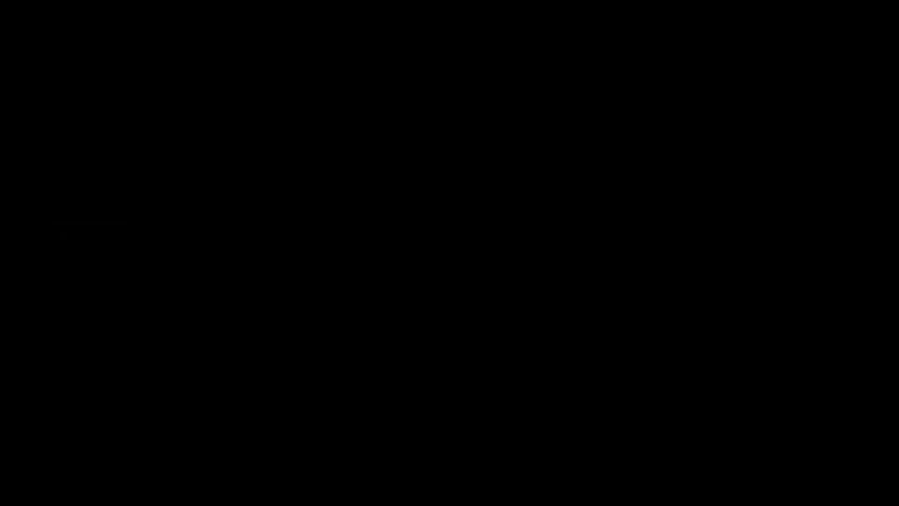
left_click(403, 352)
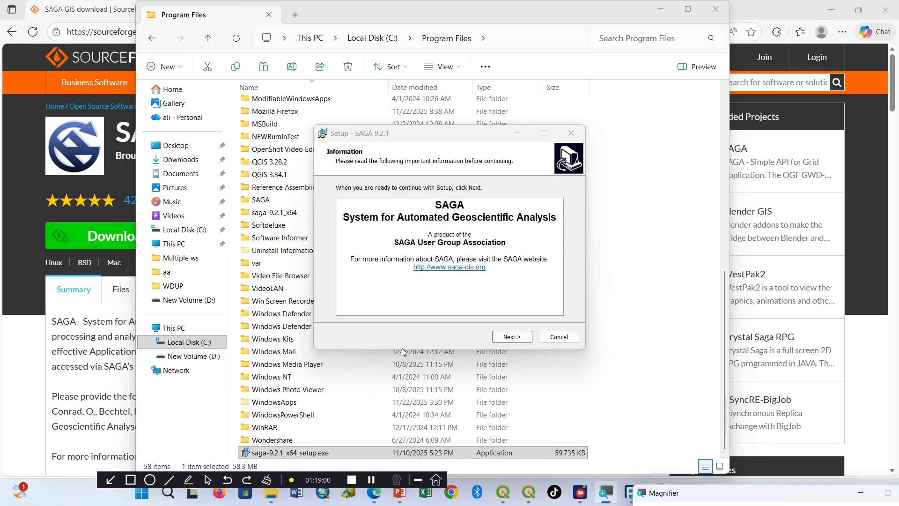
left_click(511, 336)
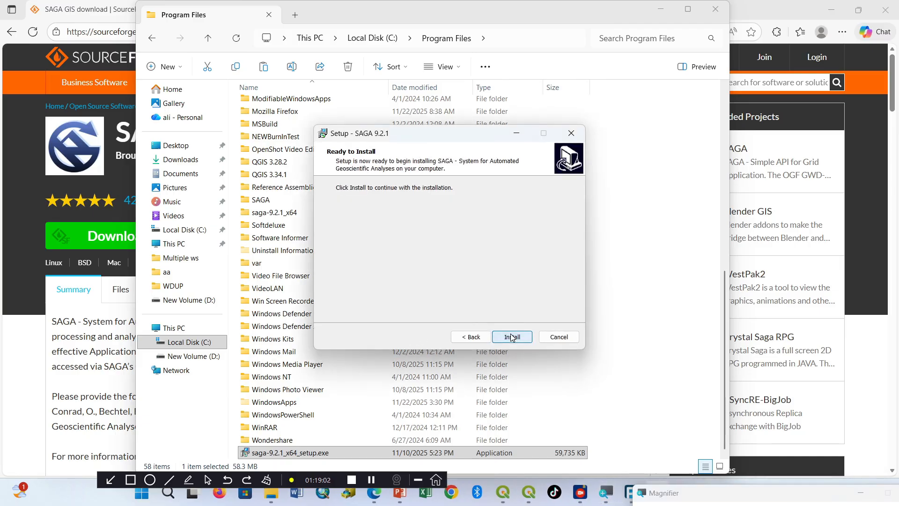
left_click(512, 336)
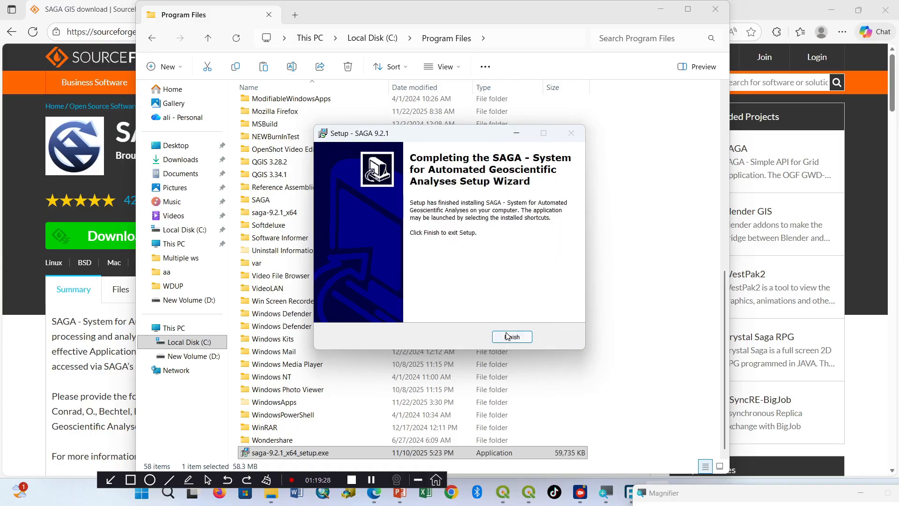
left_click(511, 337)
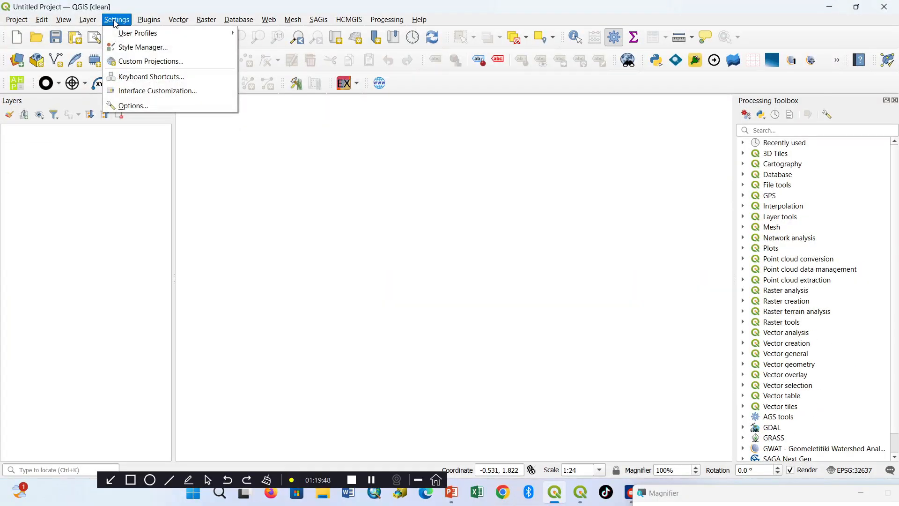
Step: In the QGIS options, expand the SAGANG provider in the Processing settings and start browsing for its SAGA folder
left_click(139, 106)
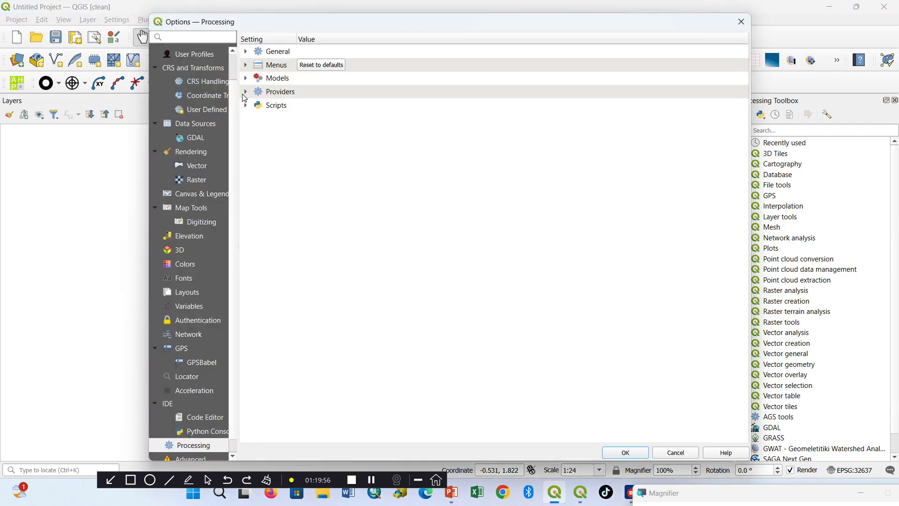
left_click(245, 92)
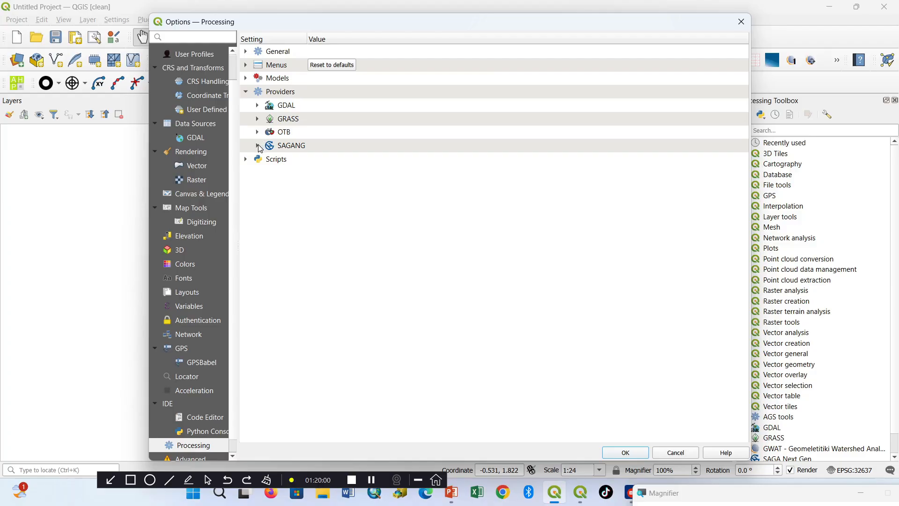
left_click(258, 146)
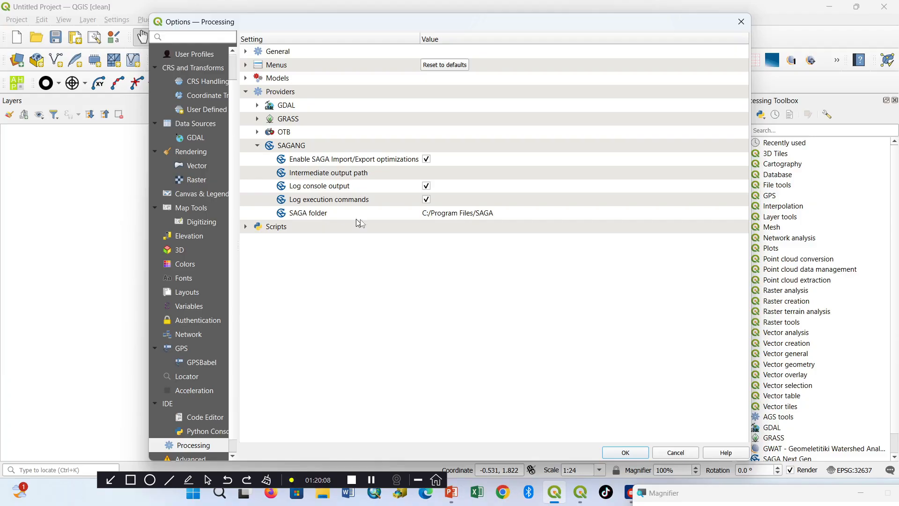
left_click(453, 215)
left_click(453, 215)
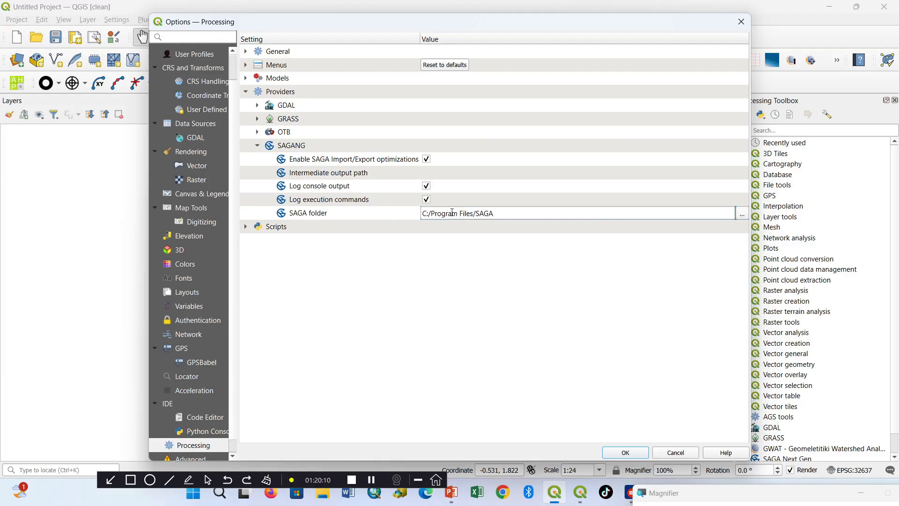
left_click(742, 215)
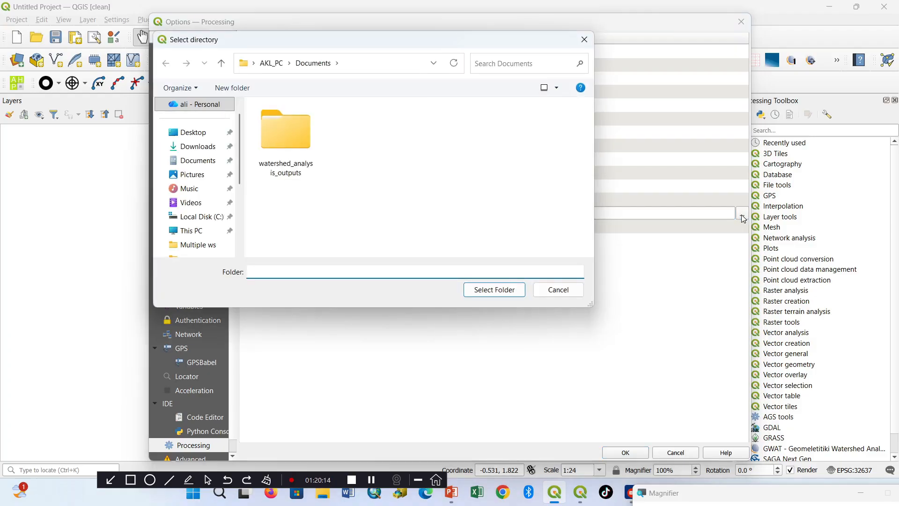
Step: Set the SAGA folder to C:/Program Files/SAGA and accept the options
left_click(215, 218)
scroll(344, 207, "down", 2)
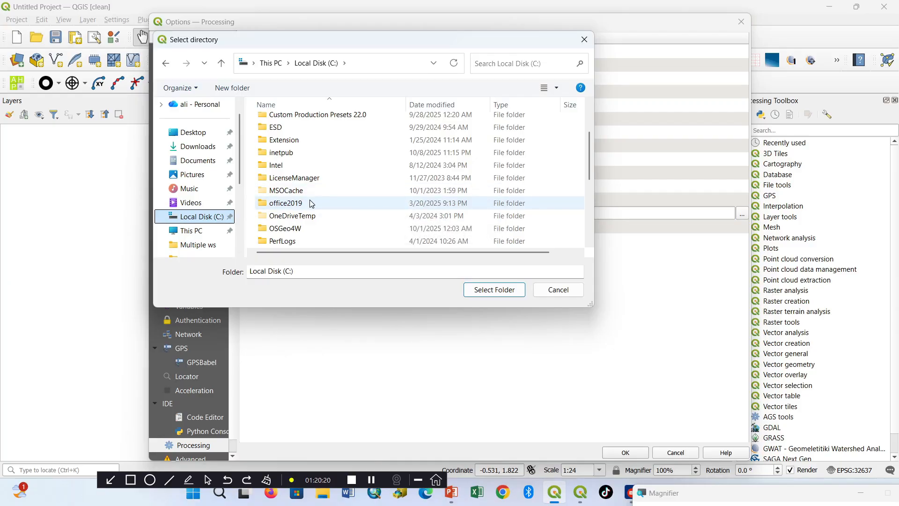
scroll(311, 203, "up", 3)
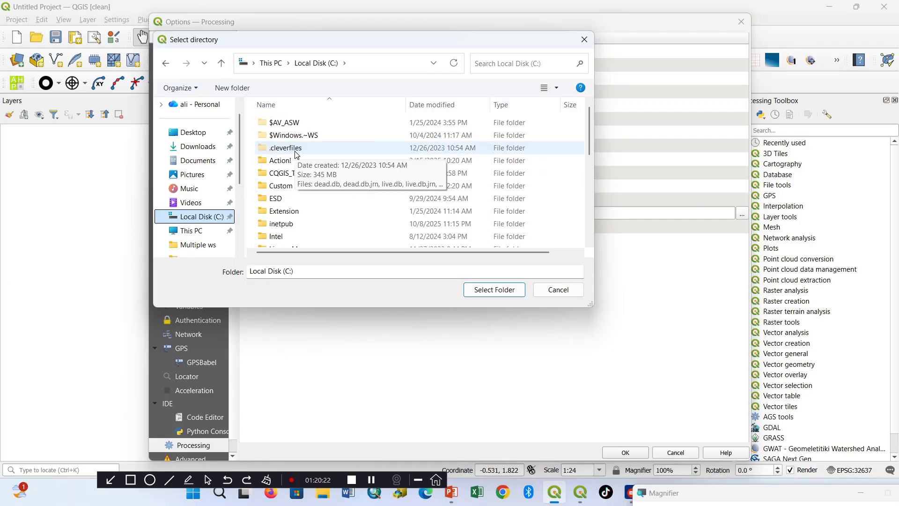
scroll(301, 168, "down", 6)
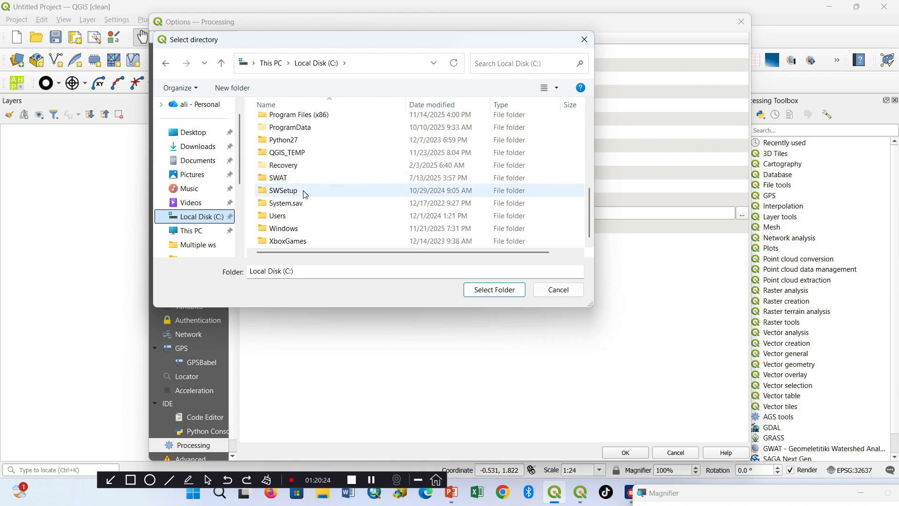
scroll(303, 206, "up", 4)
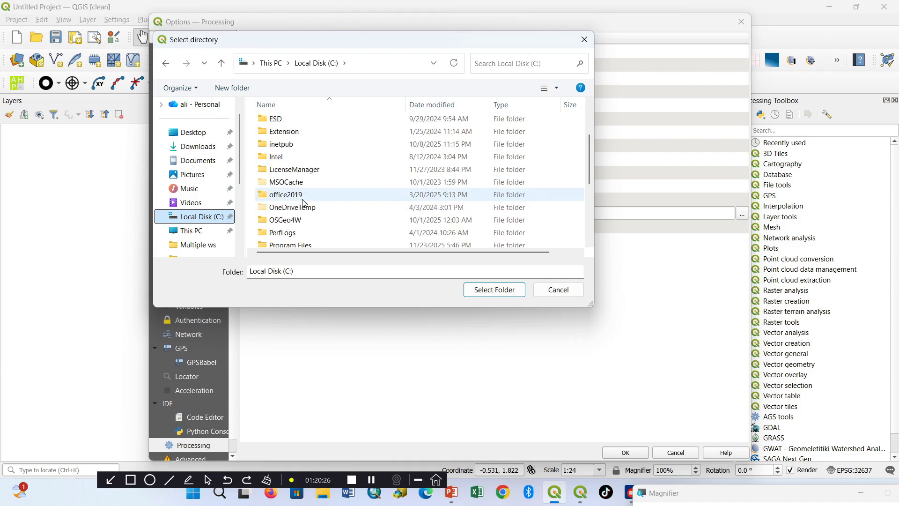
scroll(303, 203, "down", 2)
double_click(294, 178)
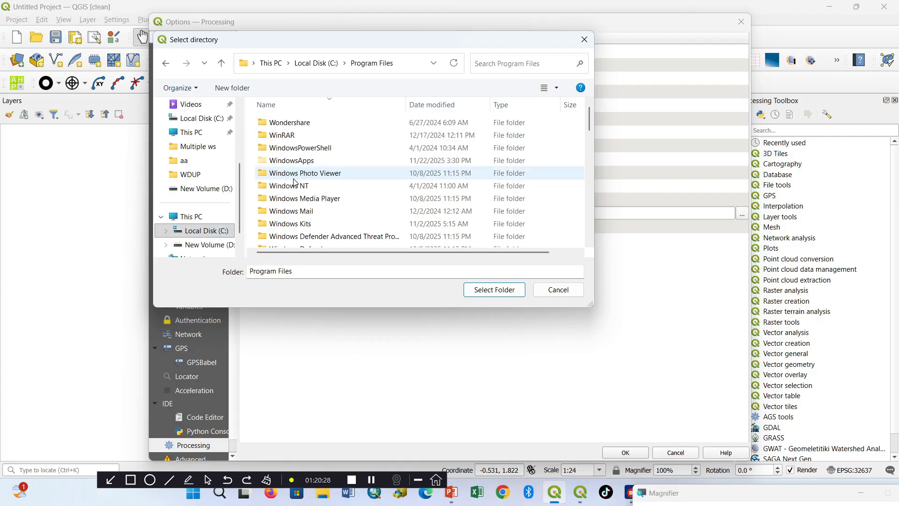
scroll(294, 185, "down", 5)
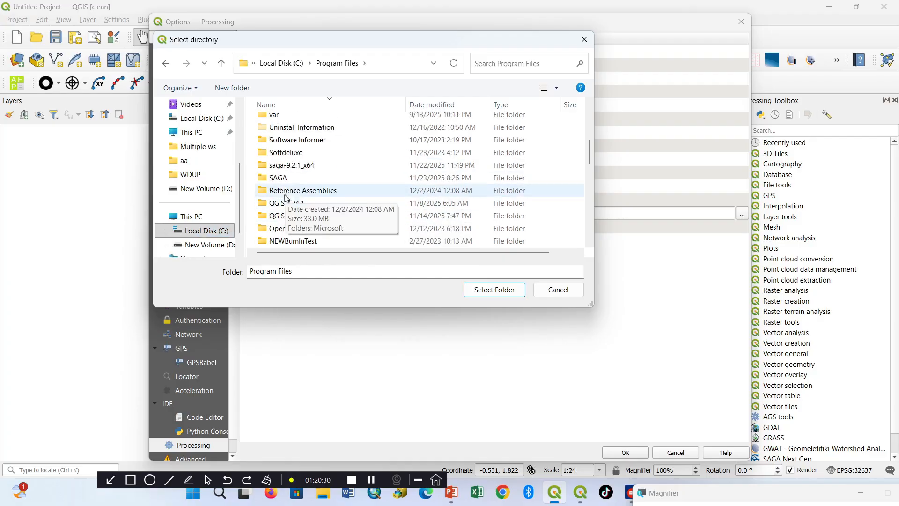
left_click(279, 178)
left_click(496, 289)
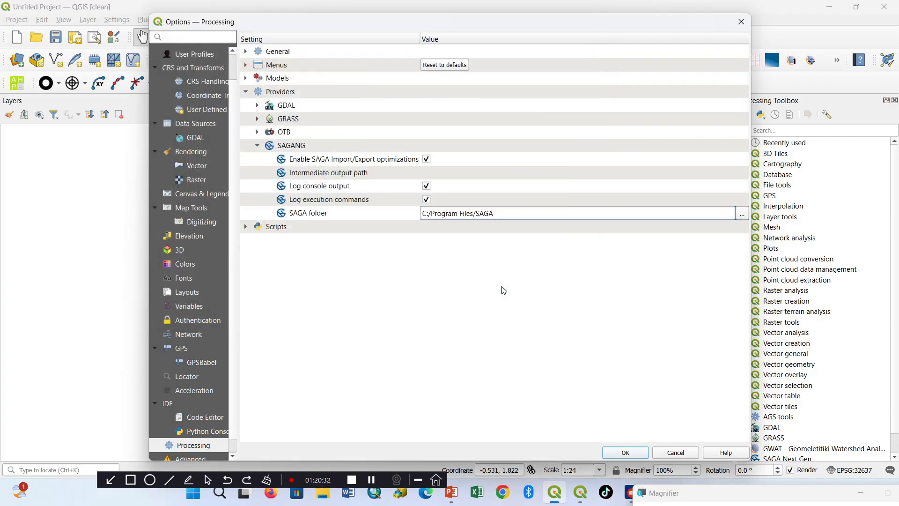
left_click(629, 452)
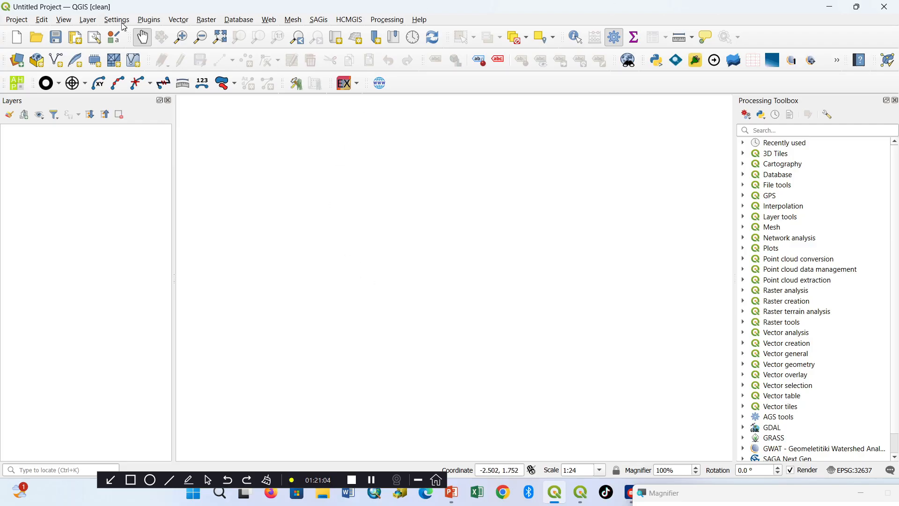
Step: Start adding a raster layer from file and browse to the WDUP folder on drive D
left_click(90, 22)
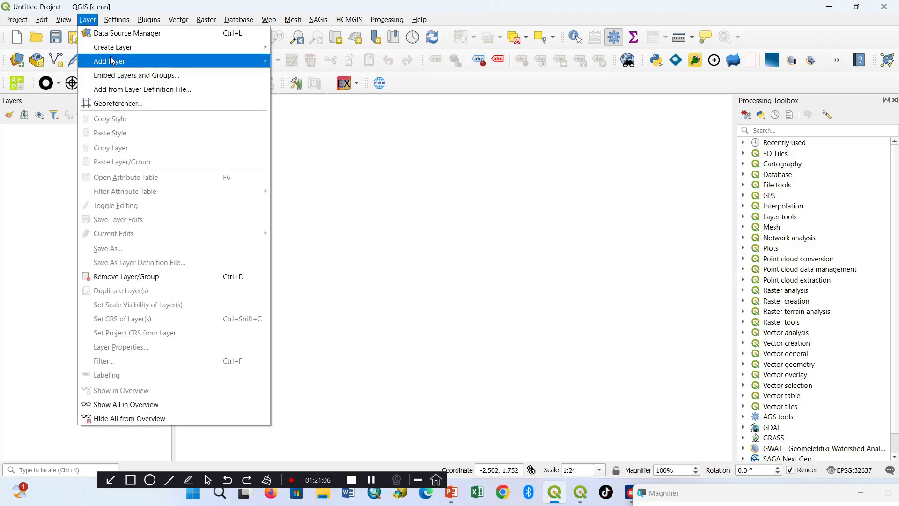
mouse_move(111, 63)
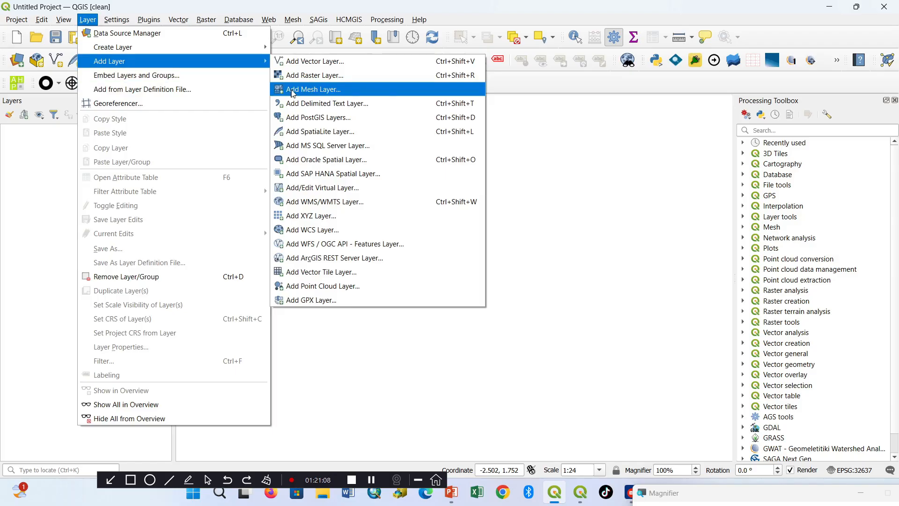
left_click(296, 76)
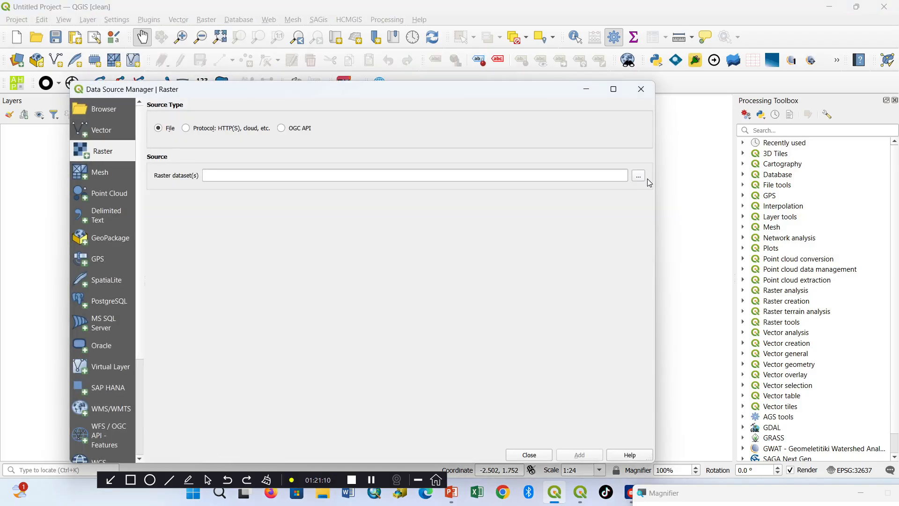
left_click(639, 176)
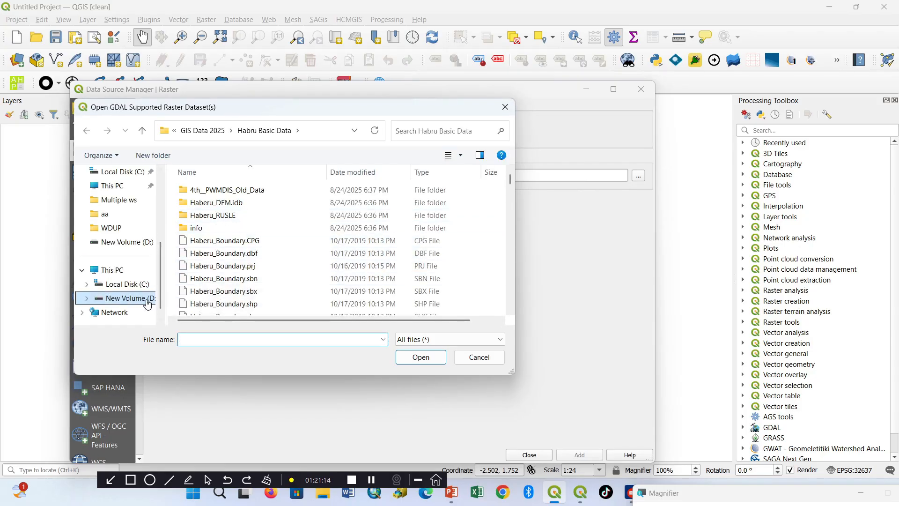
left_click(150, 297)
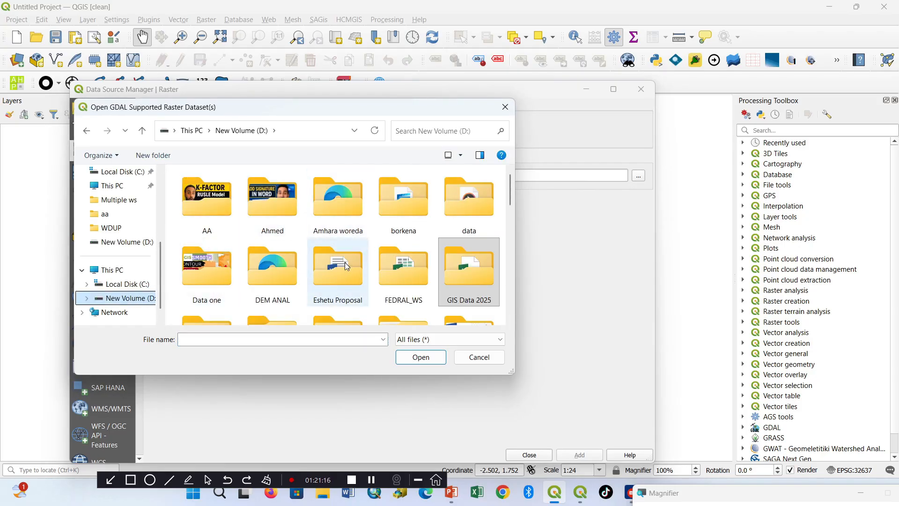
scroll(347, 267, "down", 1)
scroll(346, 271, "down", 3)
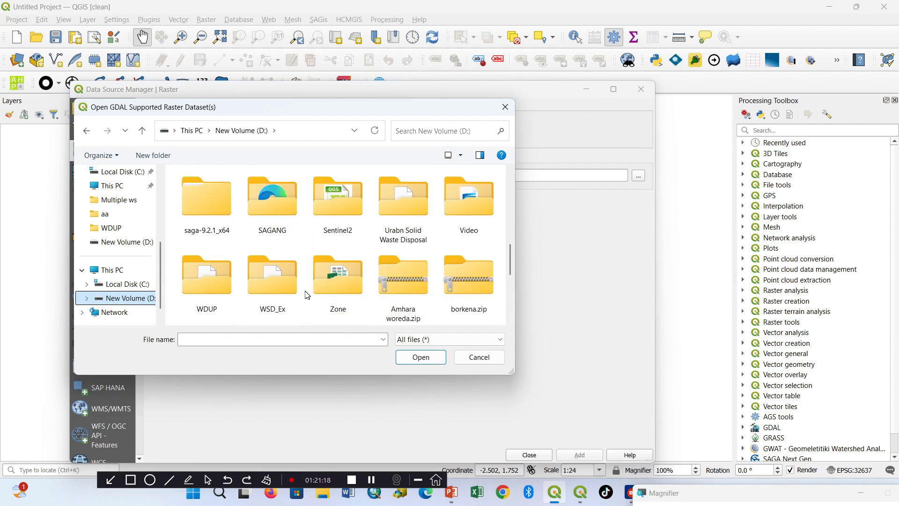
double_click(206, 277)
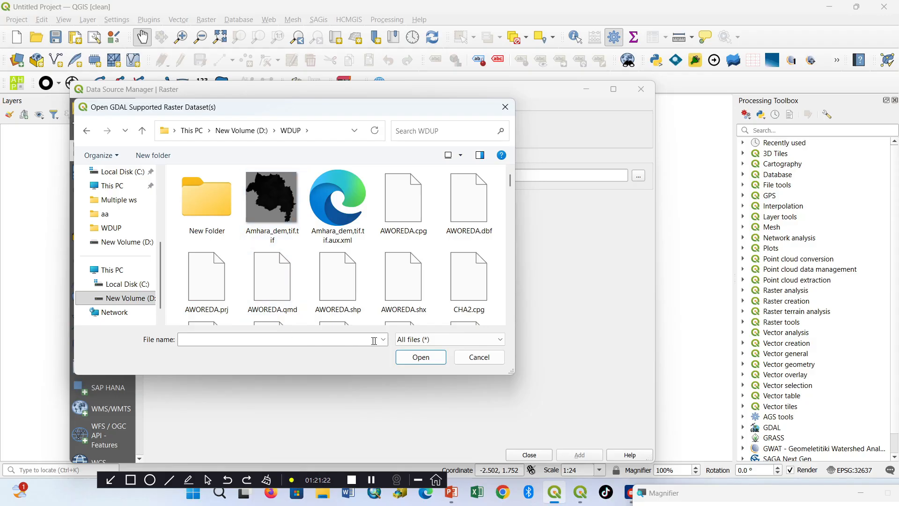
Step: Filter the files to GeoTIFF, add DEM__20.tif to the project and close the data source manager
left_click(420, 339)
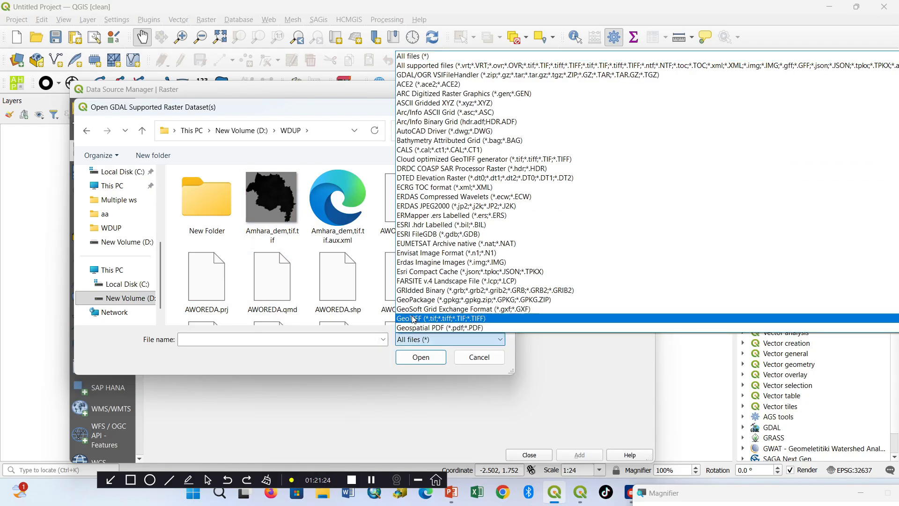
left_click(419, 319)
left_click(328, 203)
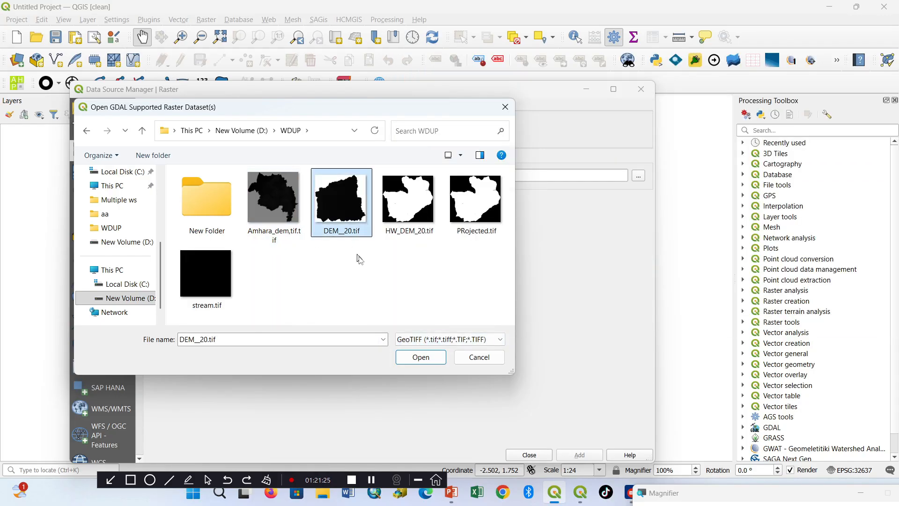
left_click(422, 357)
left_click(577, 456)
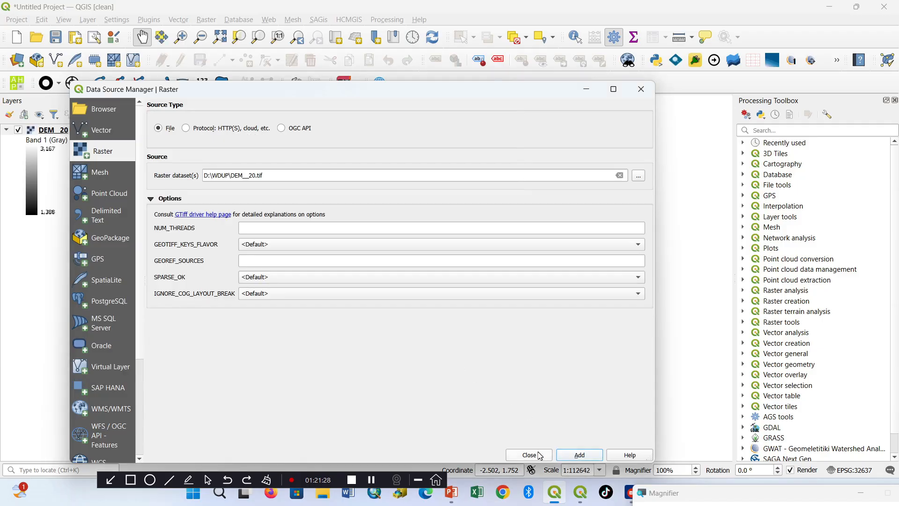
left_click(534, 455)
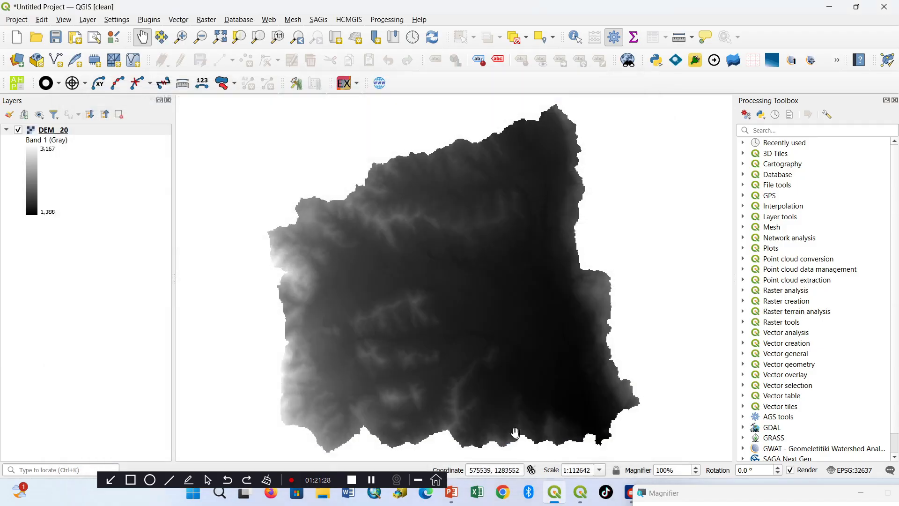
Step: Find Fill Sinks (Planchon/Darboux, 2001) with the toolbox search "fill" and run it on DEM__20, saving the filled DEM to a temporary file
left_click(765, 132)
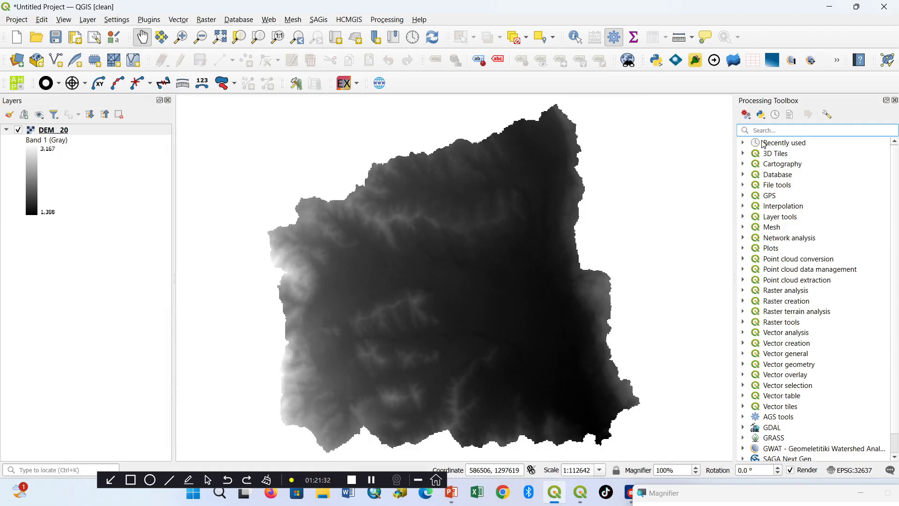
type("fill")
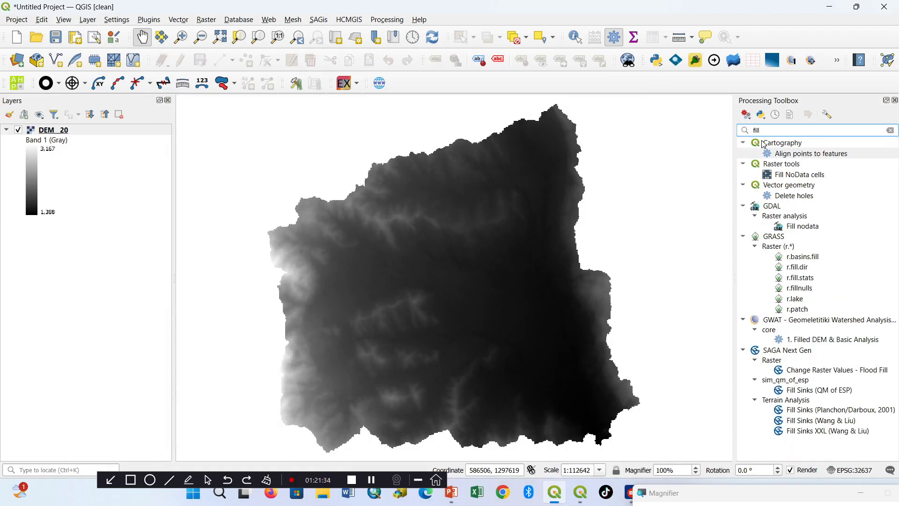
double_click(839, 410)
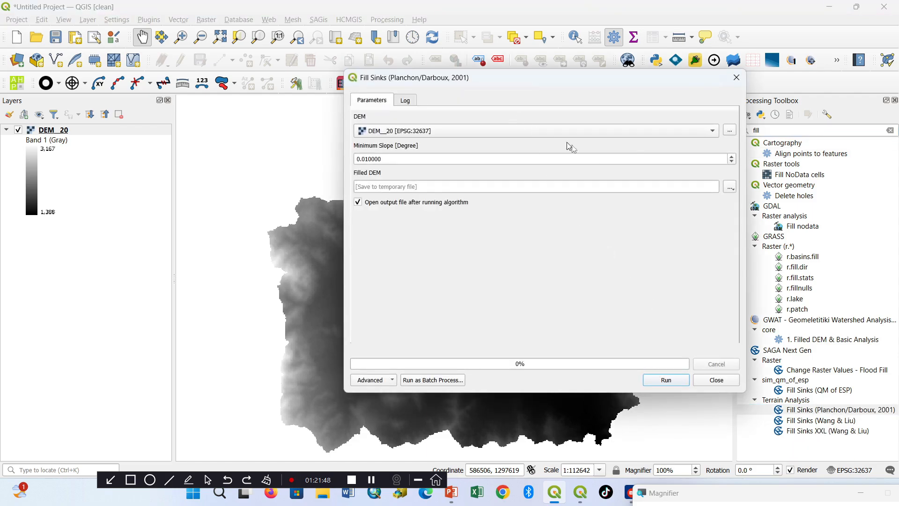
left_click(729, 189)
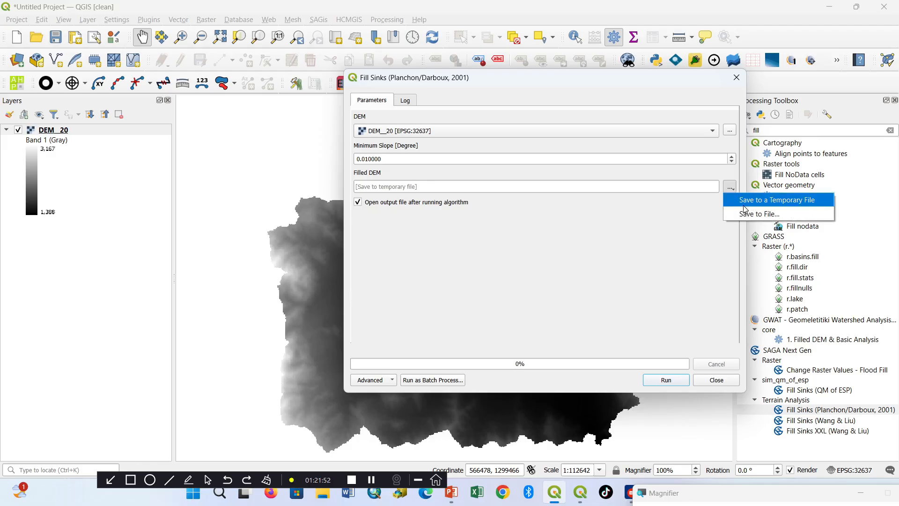
left_click(749, 201)
left_click(667, 380)
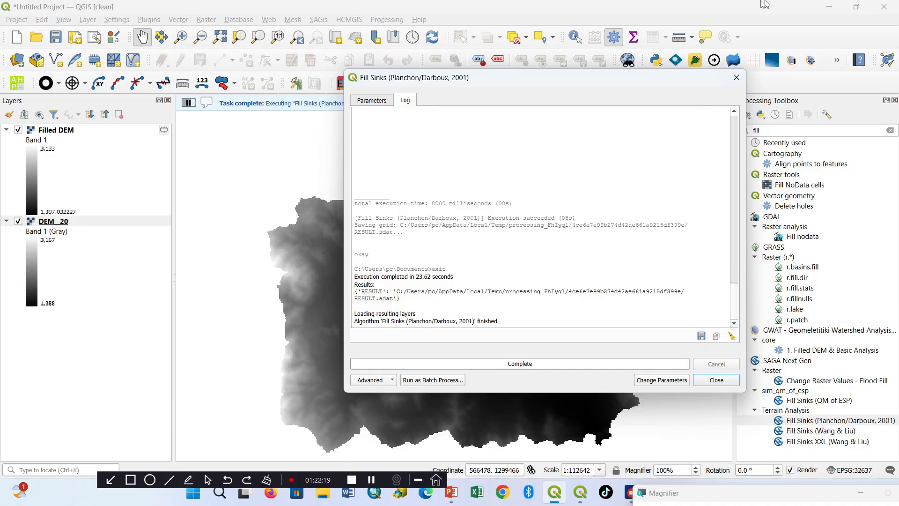
left_click(716, 380)
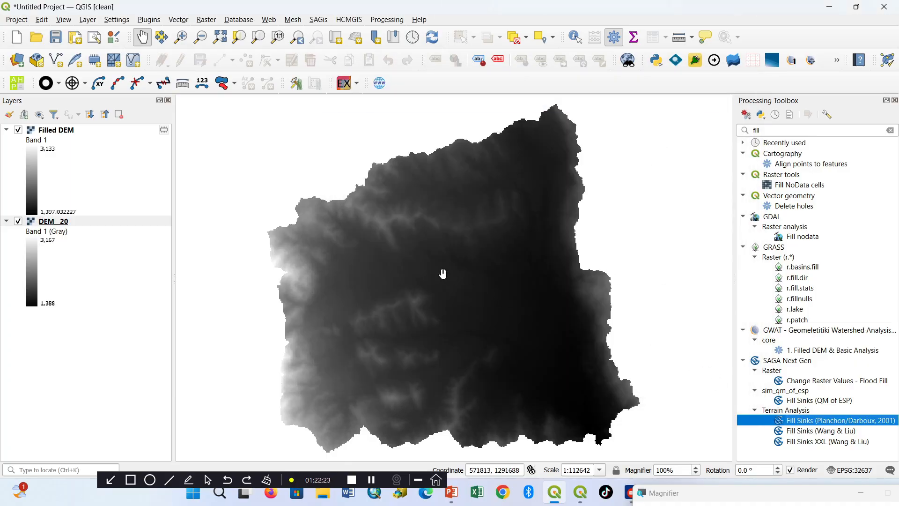